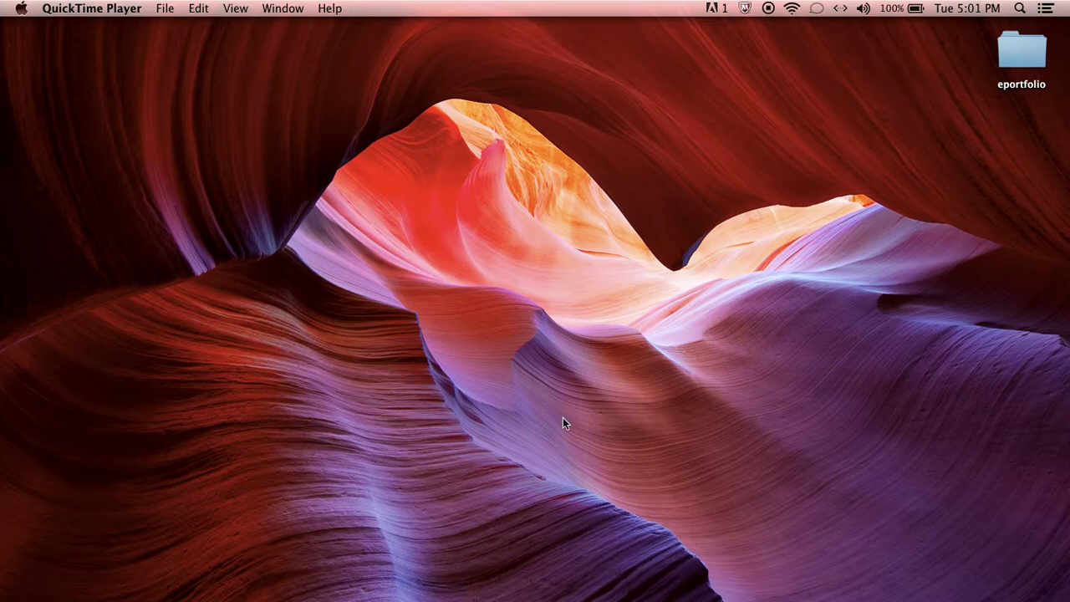
Step: Open the desktop eportfolio folder to show its five HTML pages and eportfolio.css
{"action": "mouse_move", "coordinate": [552, 599]}
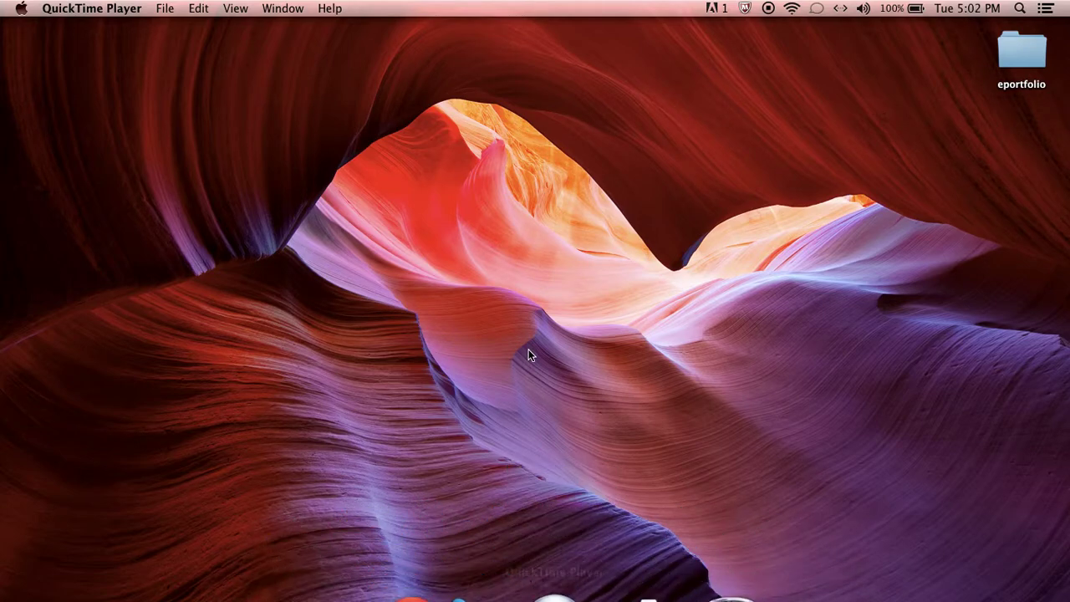
{"action": "double_click", "coordinate": [1020, 66]}
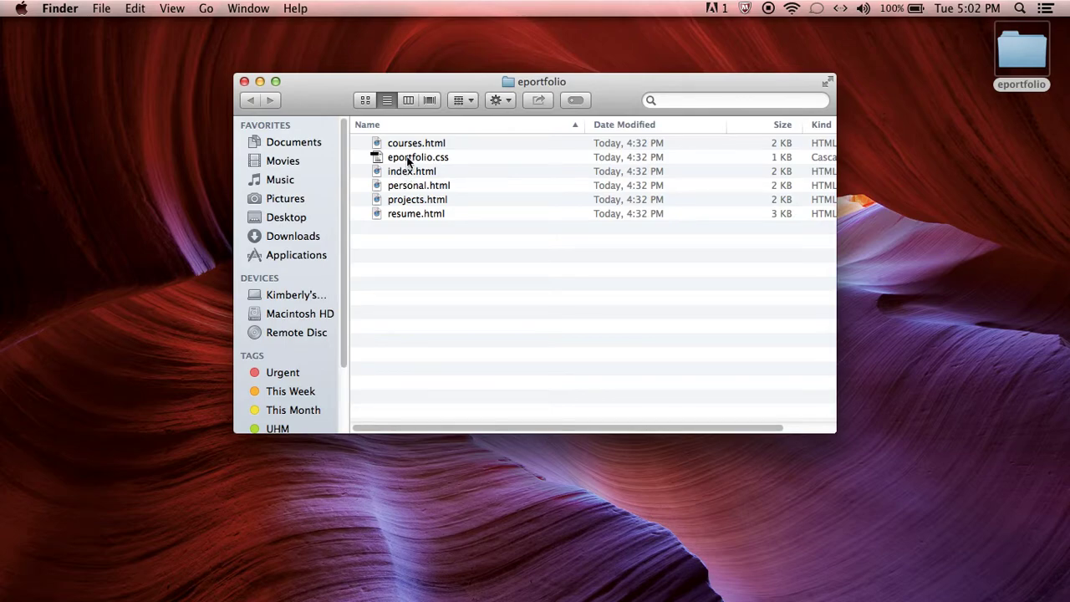
Step: Select eportfolio.css, then close the eportfolio window to return to the bare desktop
{"action": "left_click", "coordinate": [407, 162]}
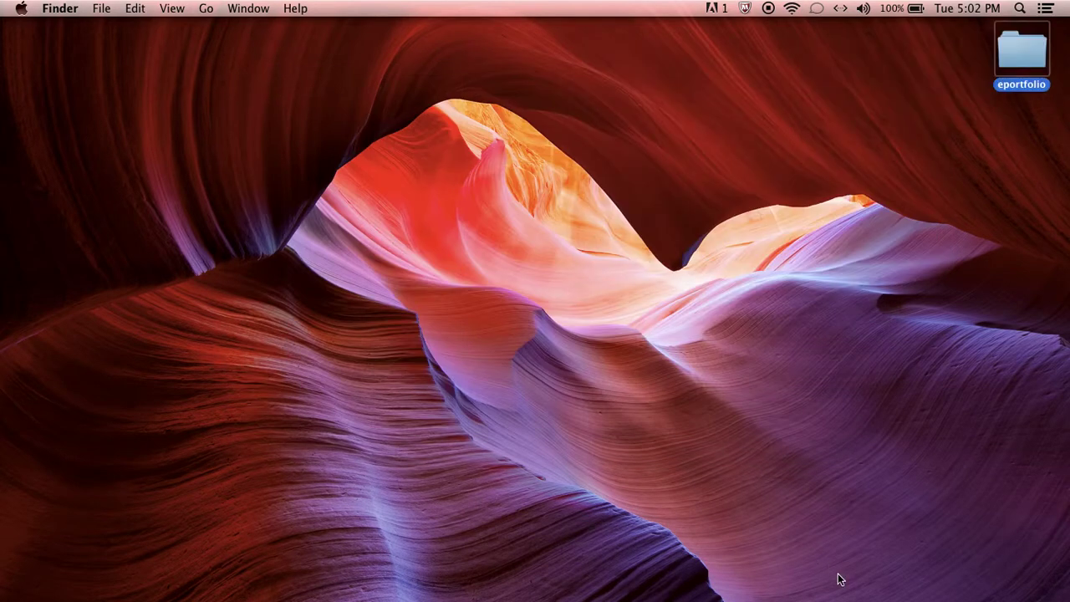
{"action": "left_click", "coordinate": [864, 470]}
Step: Launch Fugu and connect to uhunix.hawaii.edu with the account username
{"action": "mouse_move", "coordinate": [544, 585]}
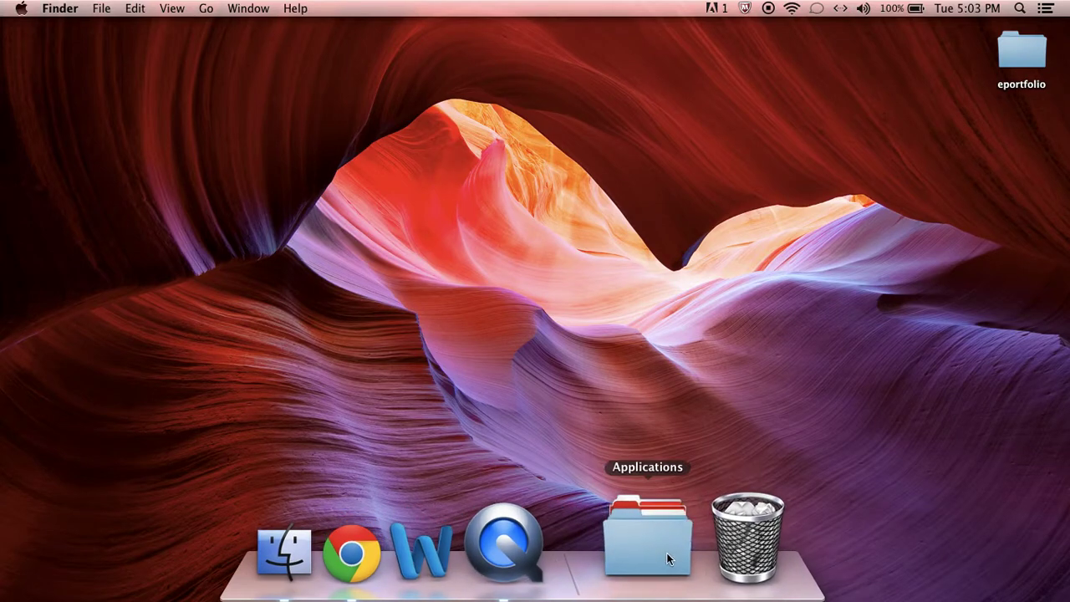
{"action": "left_click", "coordinate": [666, 552]}
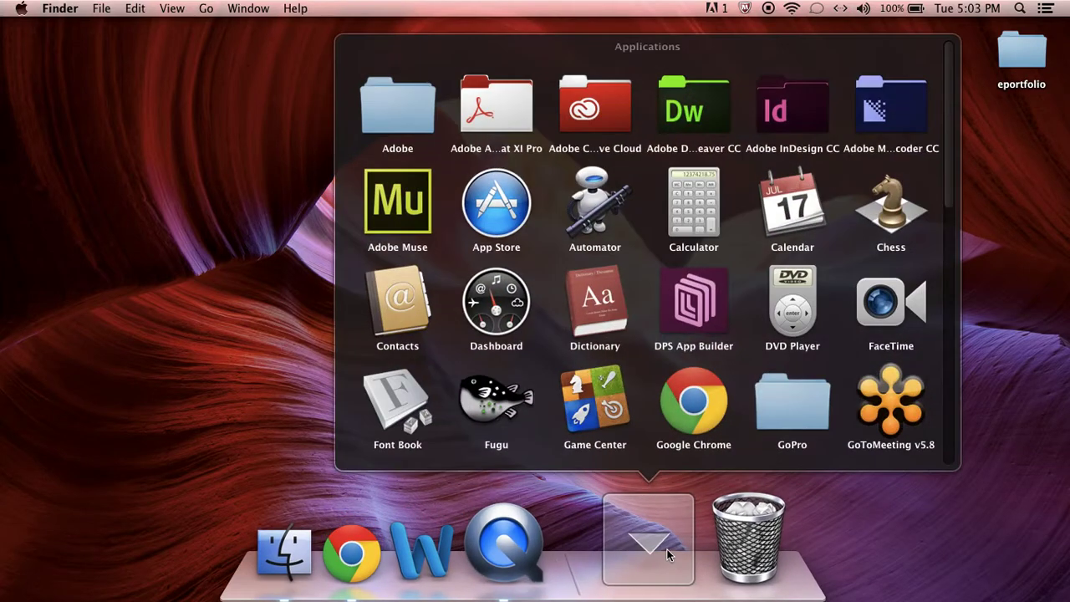
{"action": "left_click", "coordinate": [482, 408]}
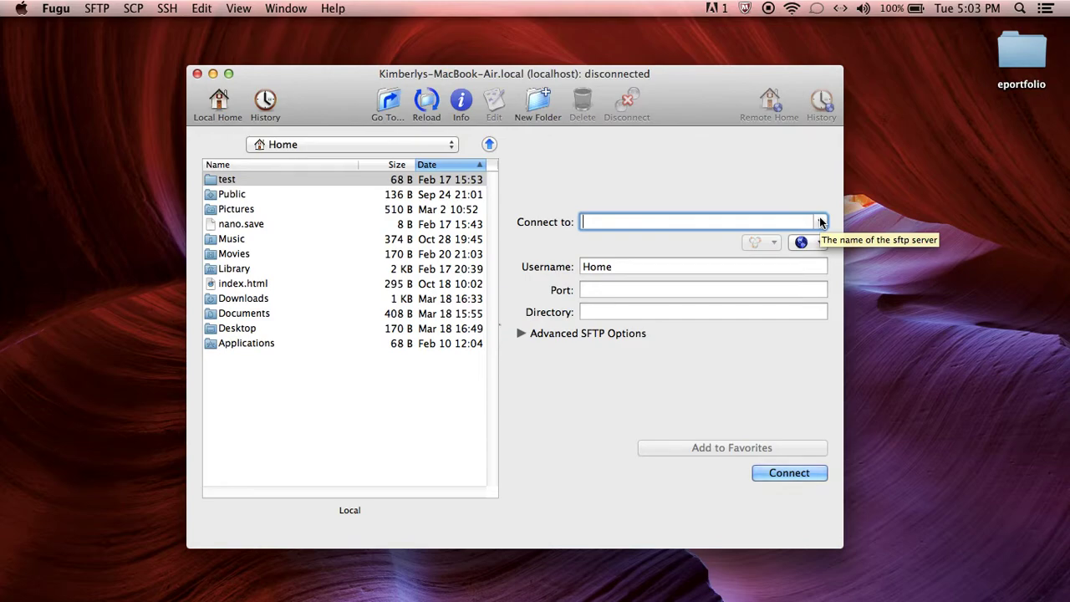
{"action": "left_click", "coordinate": [820, 221]}
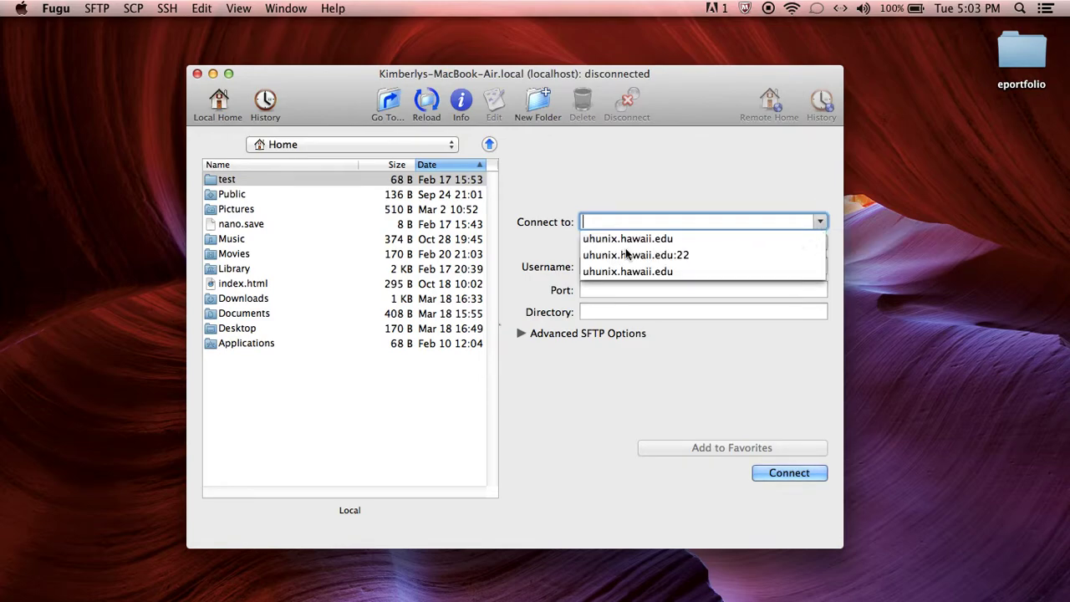
{"action": "left_click", "coordinate": [610, 240]}
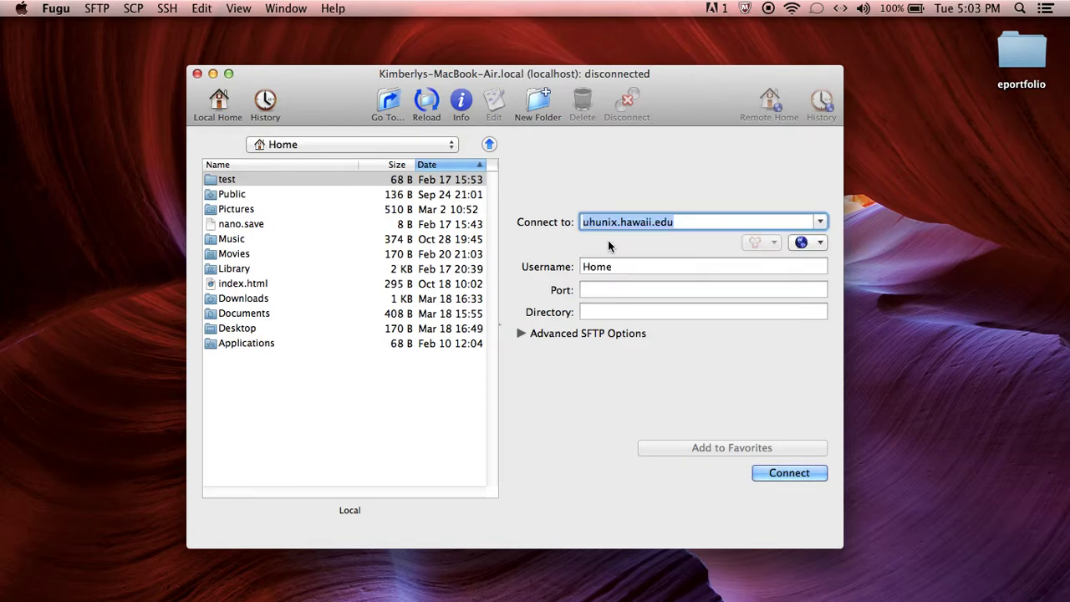
{"action": "key", "text": "Tab"}
{"action": "type", "text": "kmj2"}
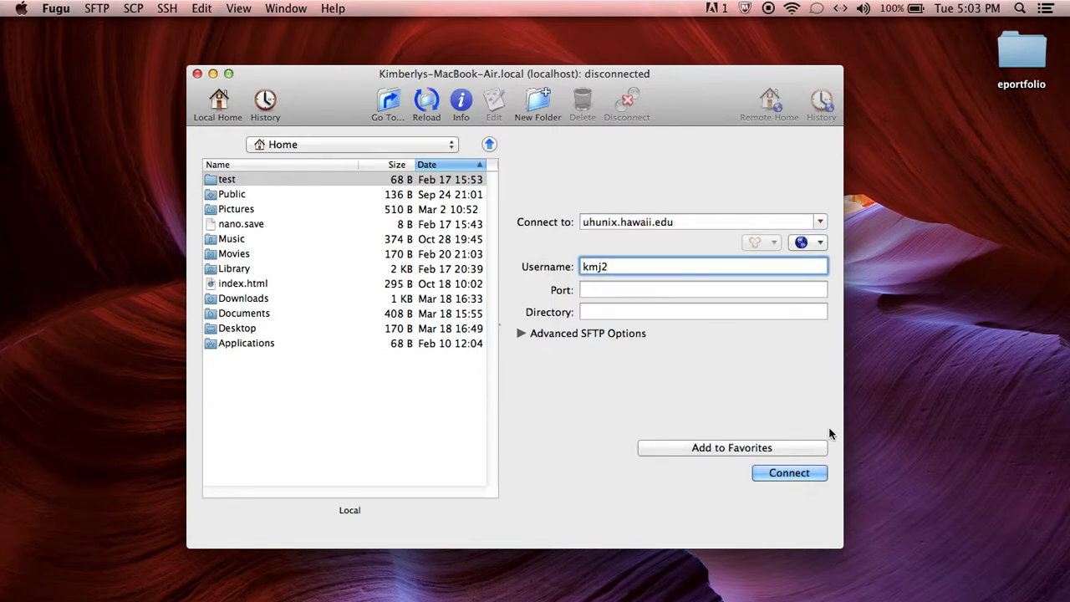
{"action": "left_click", "coordinate": [811, 475]}
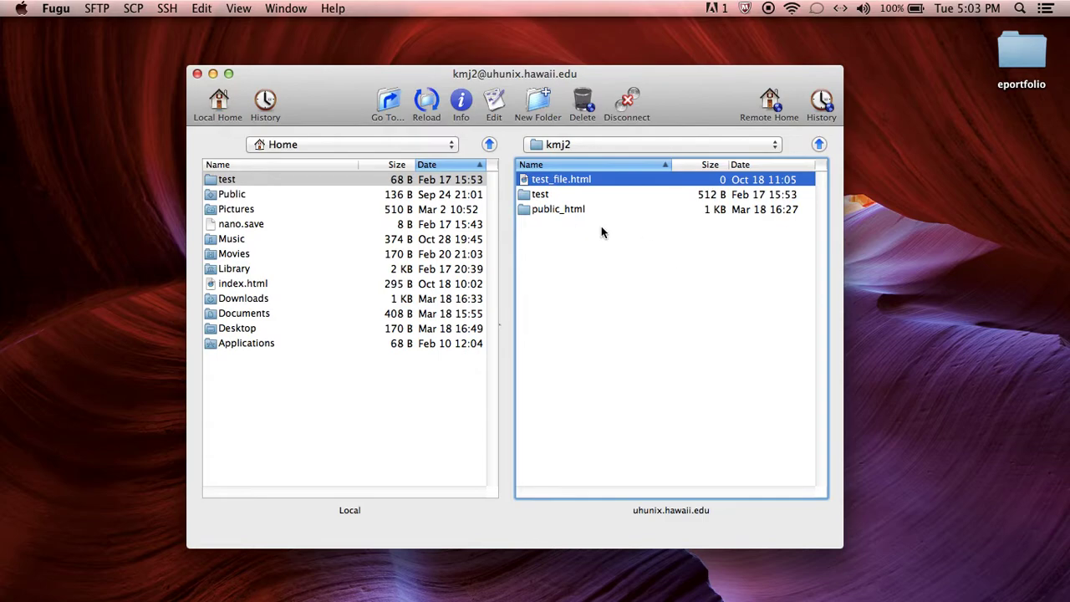
{"action": "left_click", "coordinate": [537, 194]}
{"action": "left_click", "coordinate": [540, 210]}
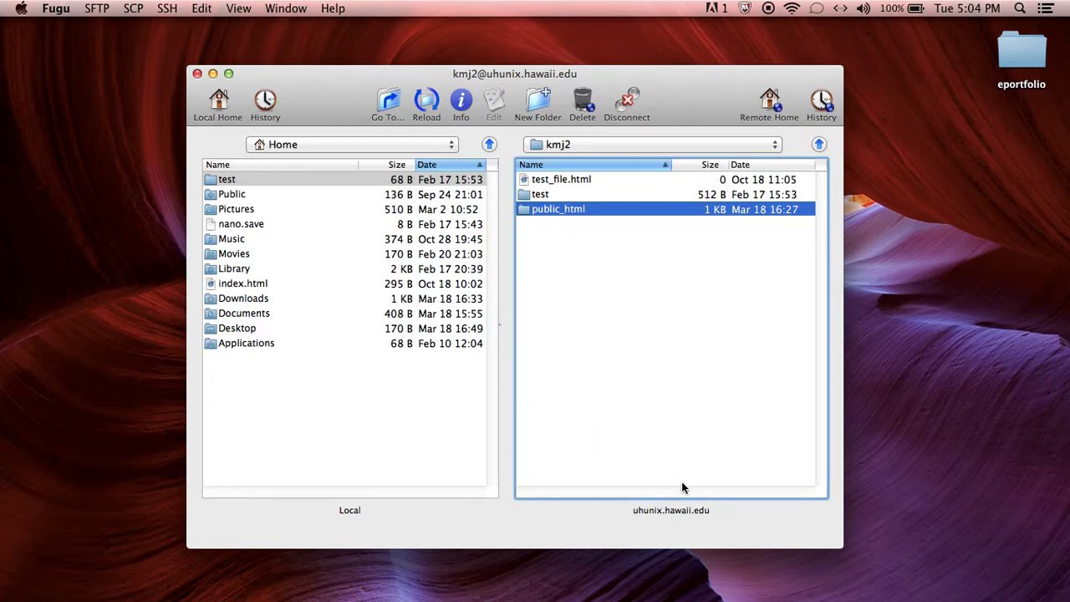
{"action": "double_click", "coordinate": [557, 212]}
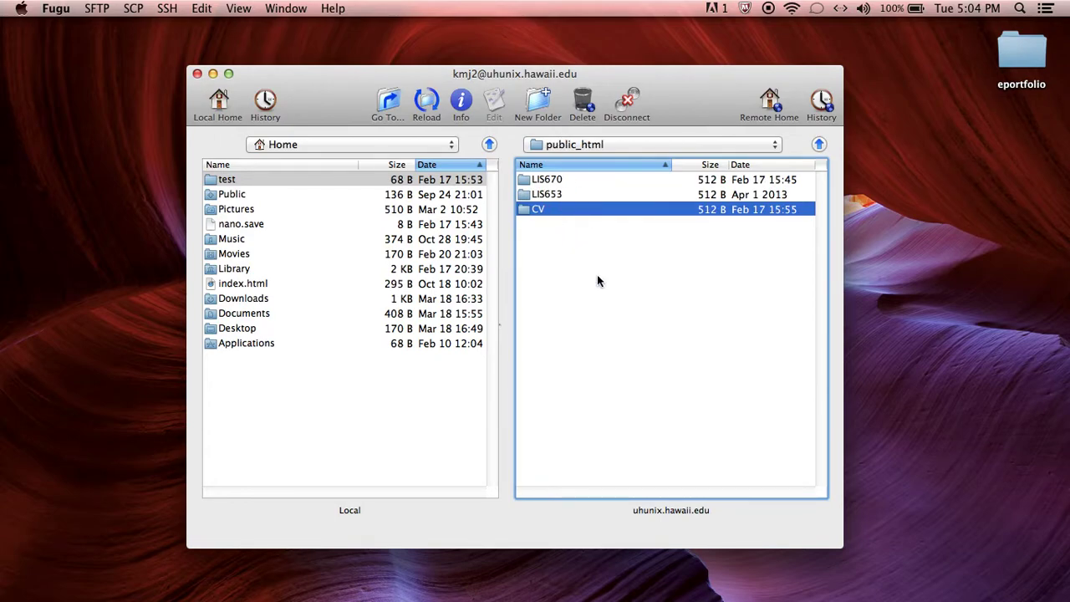
{"action": "left_click", "coordinate": [819, 144]}
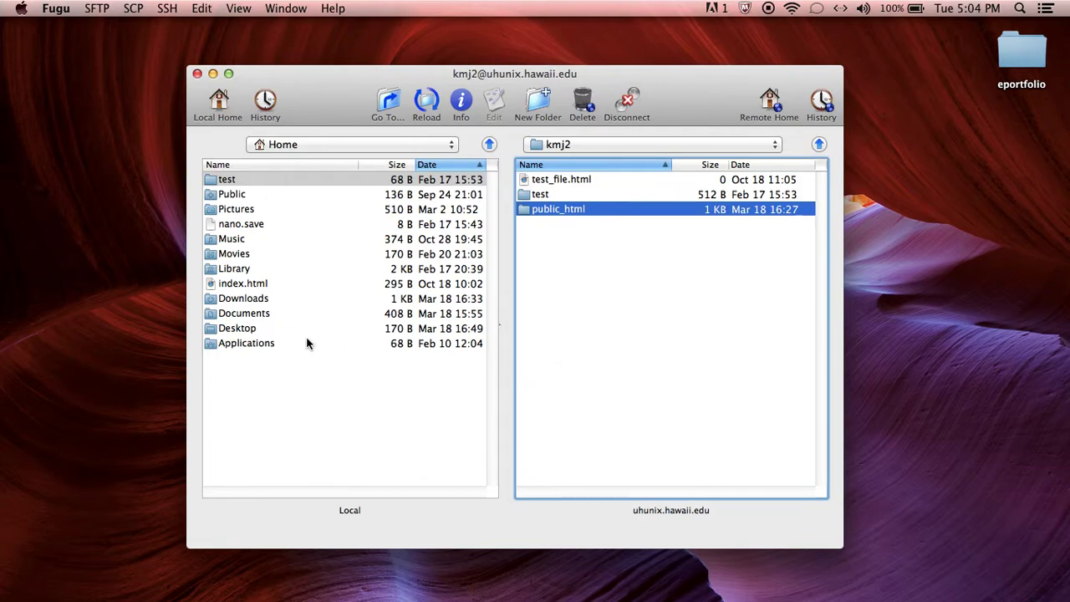
{"action": "left_click", "coordinate": [241, 330]}
Step: Upload all six files from the local Desktop/eportfolio folder into the remote home folder
{"action": "double_click", "coordinate": [241, 331]}
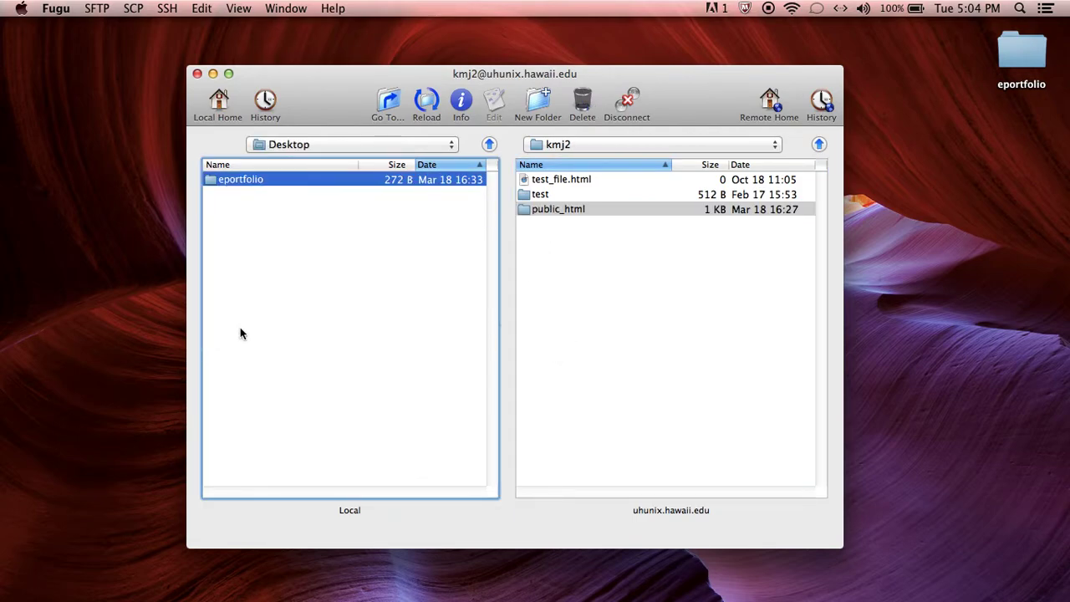
{"action": "left_click", "coordinate": [237, 182]}
{"action": "double_click", "coordinate": [237, 182]}
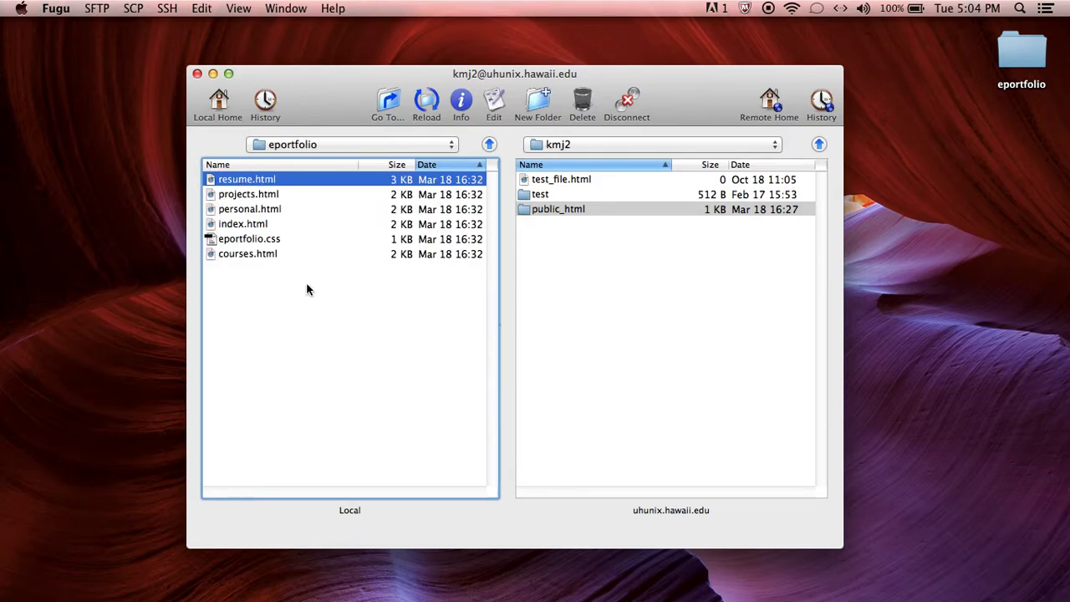
{"action": "key", "text": "super+a"}
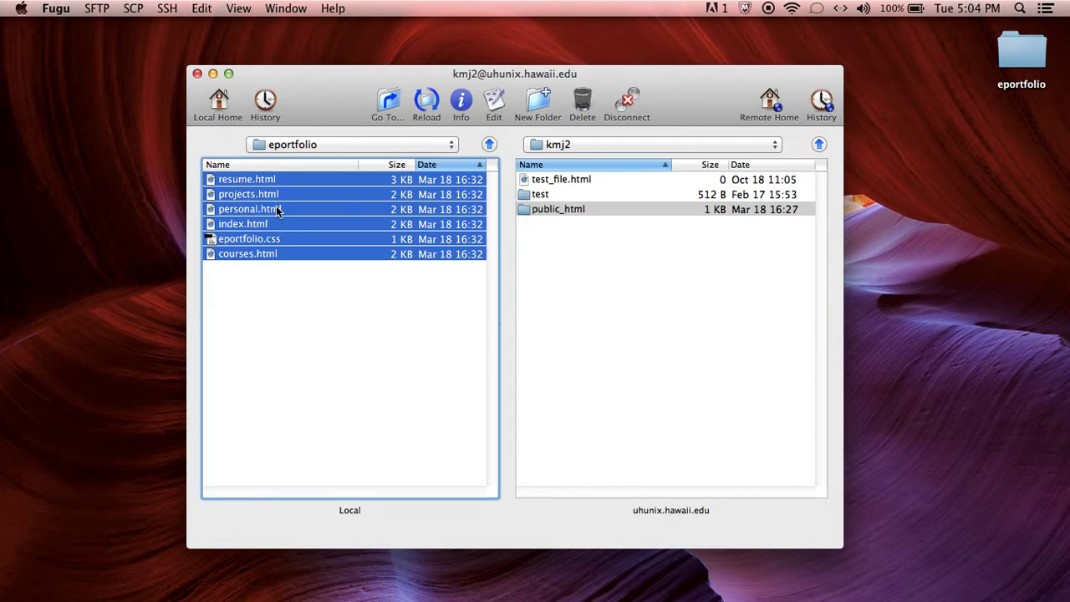
{"action": "left_click_drag", "start_coordinate": [322, 236], "coordinate": [667, 297]}
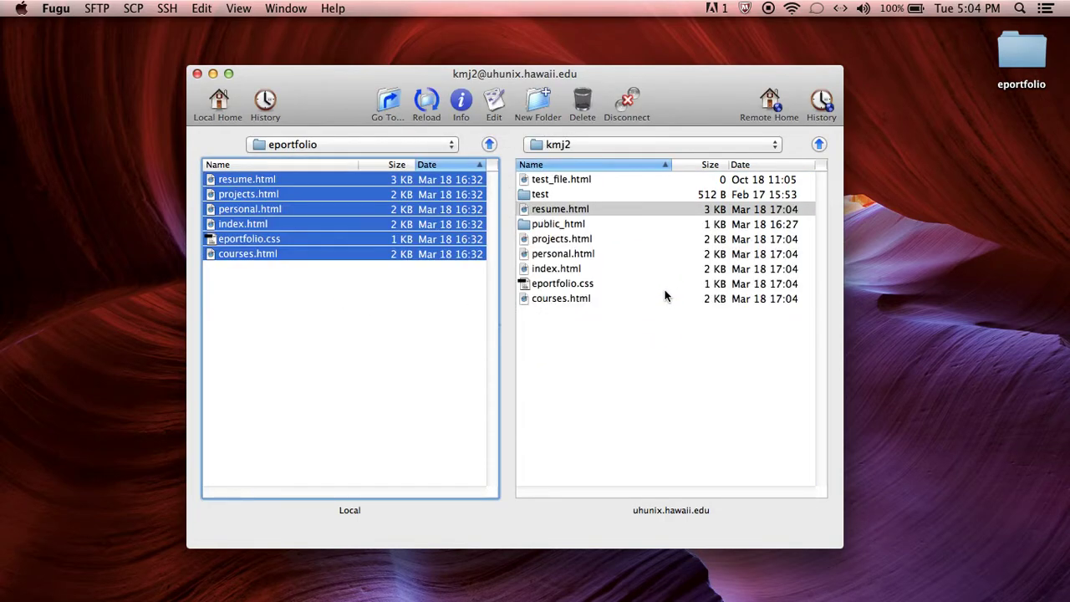
{"action": "left_click", "coordinate": [646, 356]}
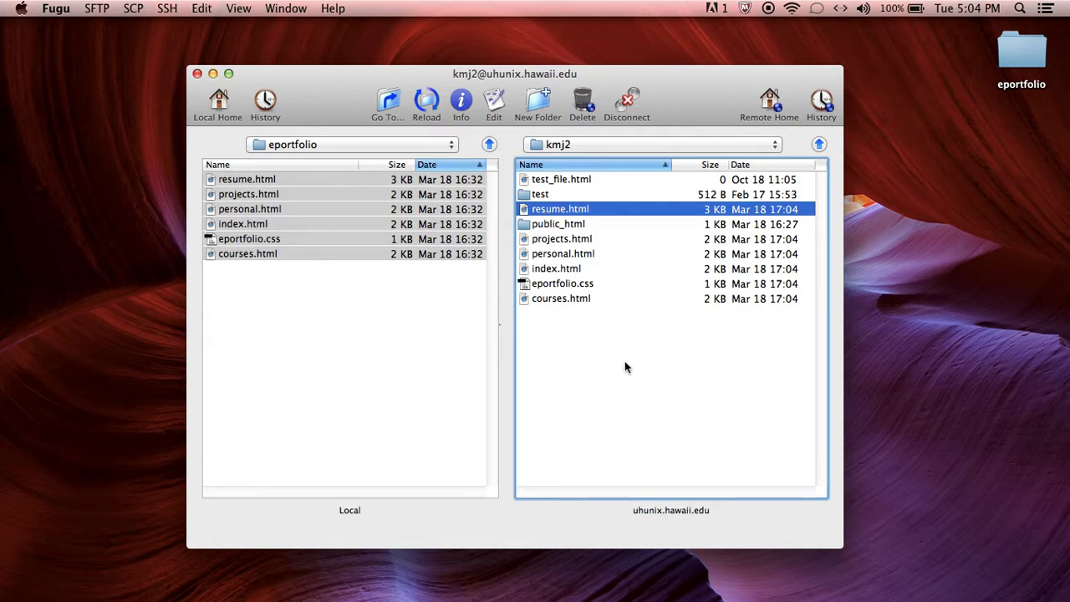
Step: After a rejected 777 entry, give the remote resume.html execute permission for others
{"action": "right_click", "coordinate": [595, 209]}
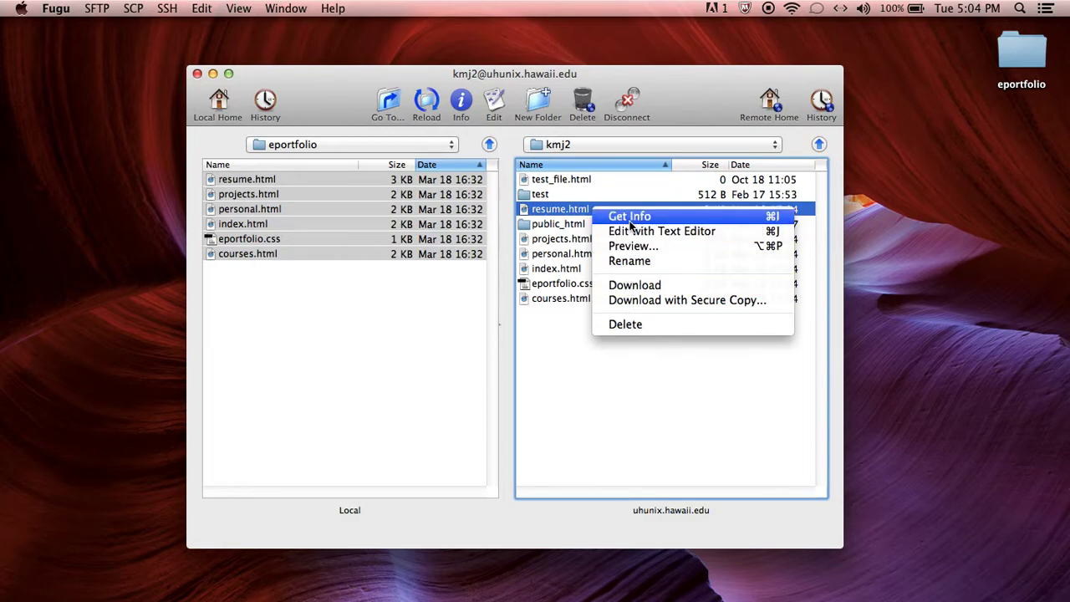
{"action": "left_click", "coordinate": [565, 215]}
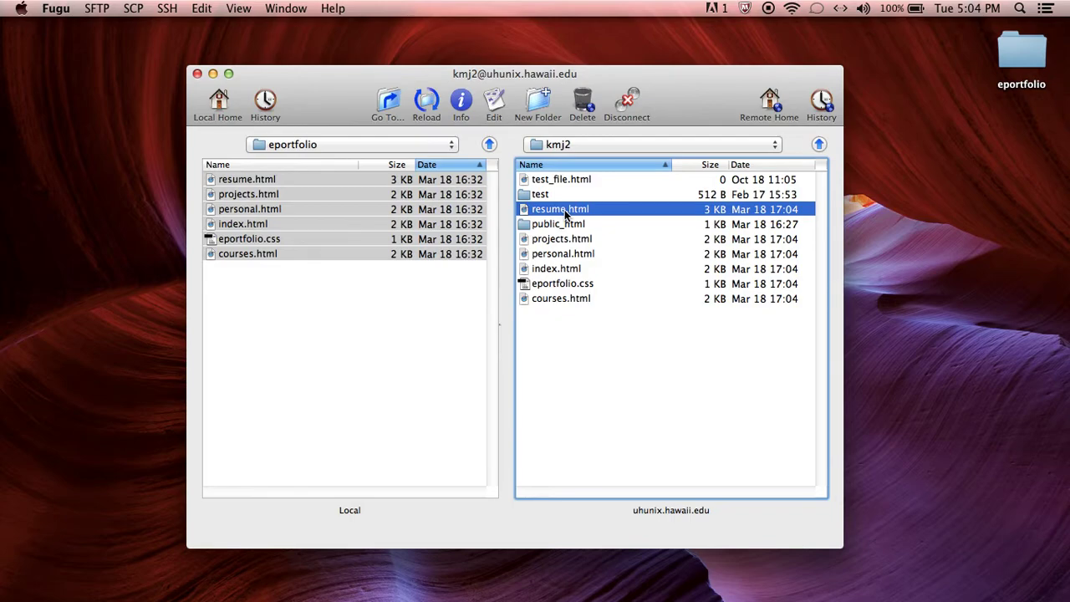
{"action": "right_click", "coordinate": [565, 215]}
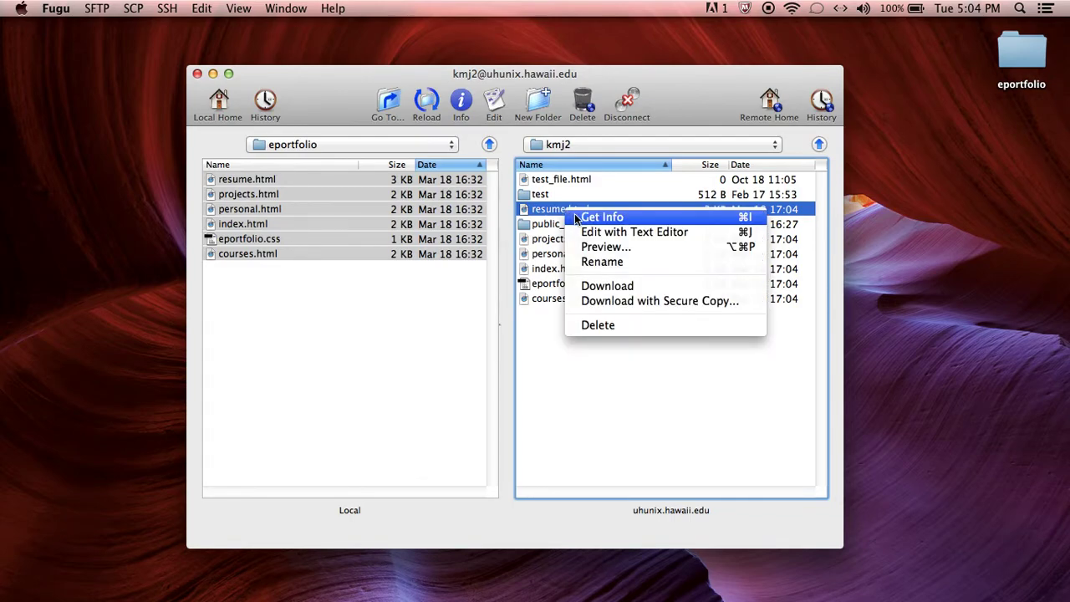
{"action": "left_click", "coordinate": [576, 219]}
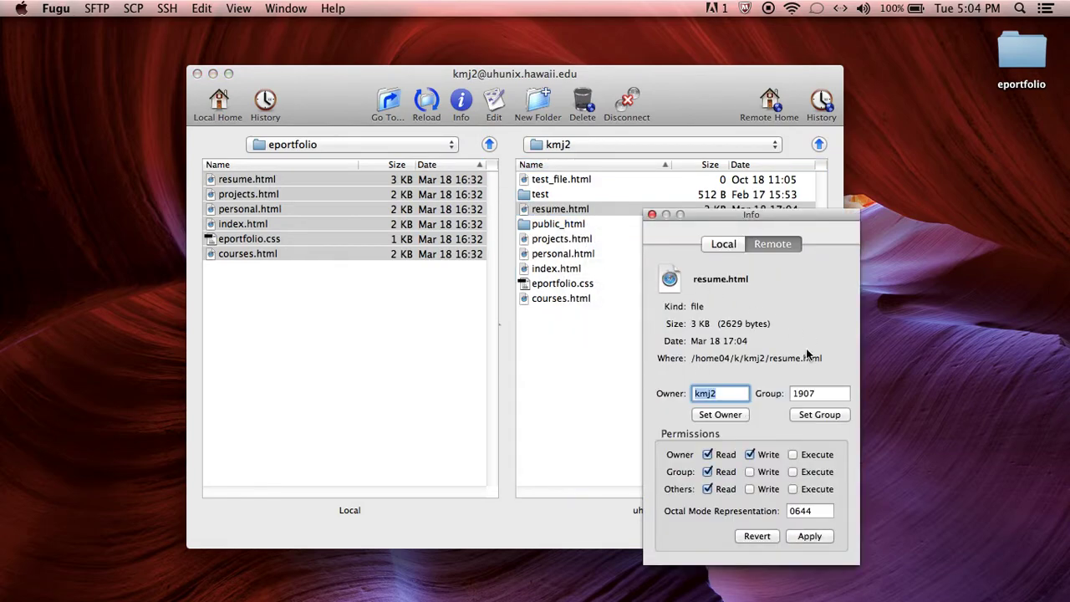
{"action": "double_click", "coordinate": [803, 511]}
{"action": "type", "text": "777"}
{"action": "left_click", "coordinate": [790, 539]}
{"action": "left_click", "coordinate": [863, 303]}
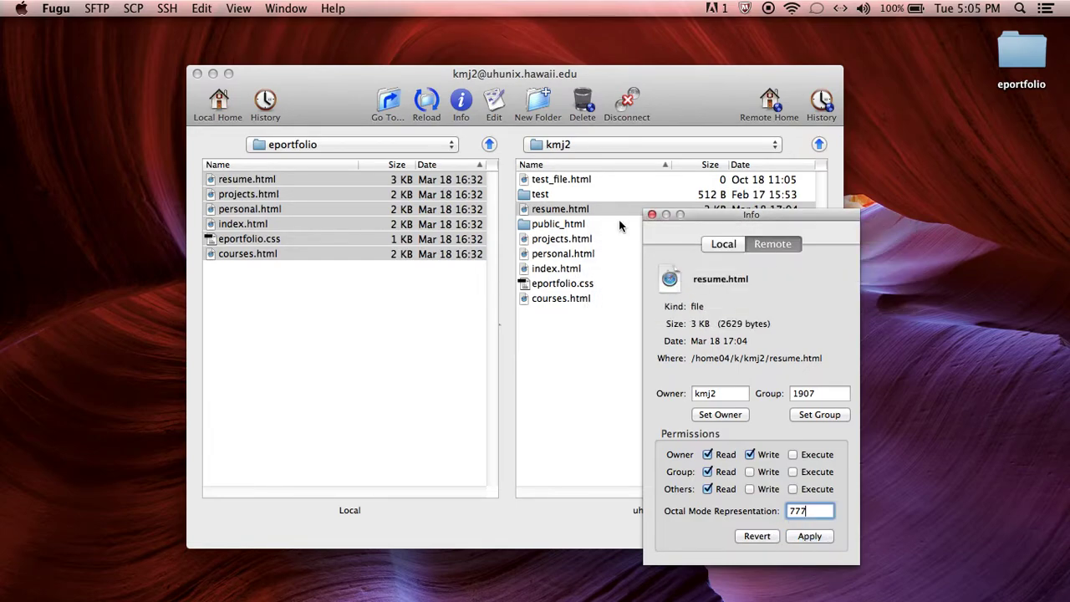
{"action": "left_click", "coordinate": [724, 244]}
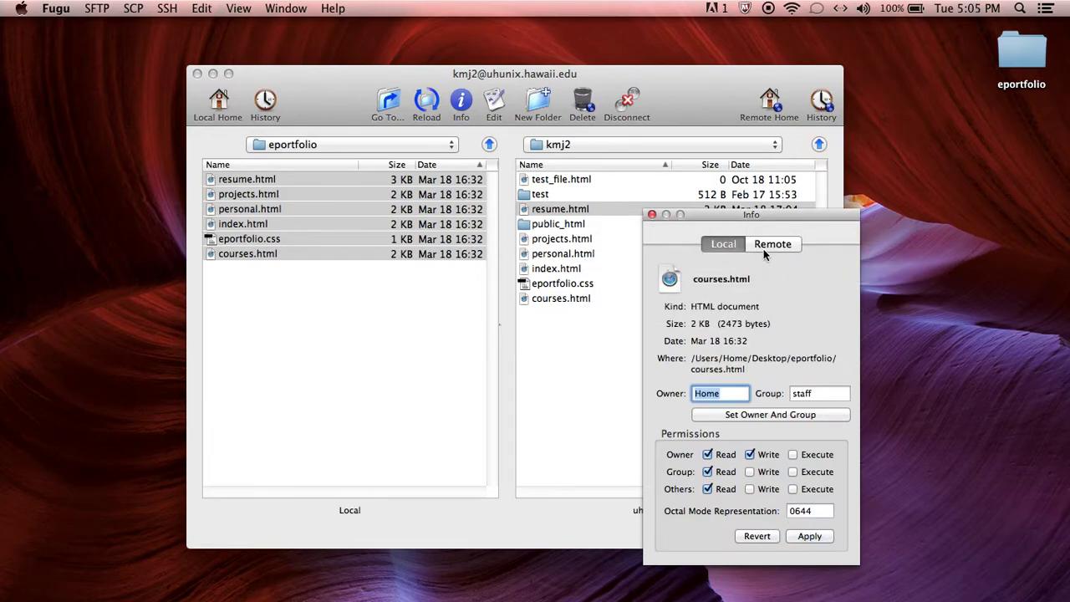
{"action": "left_click", "coordinate": [763, 249]}
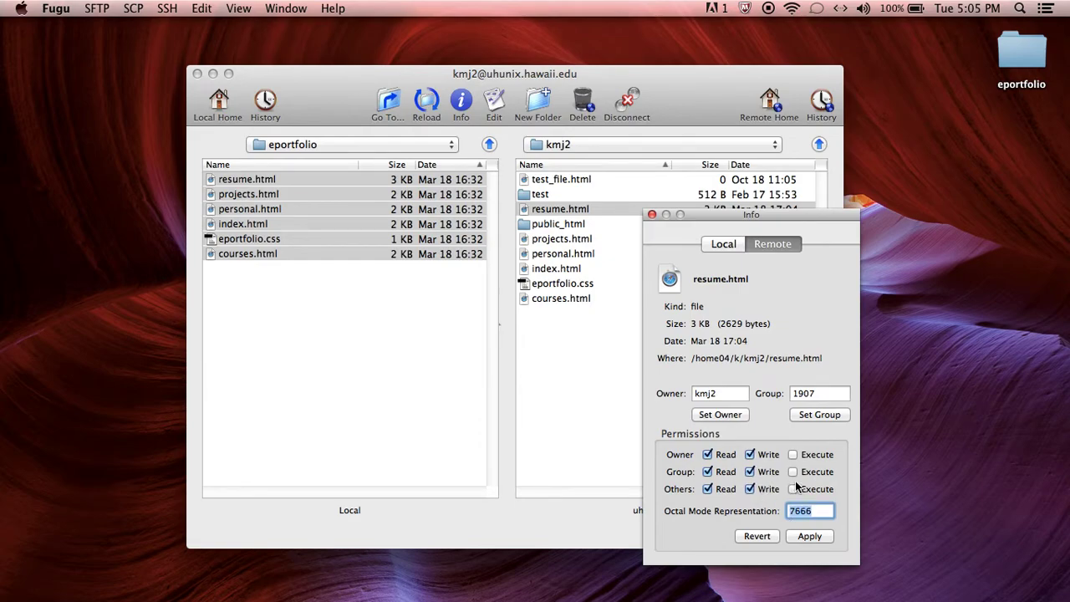
{"action": "left_click", "coordinate": [794, 488]}
{"action": "left_click", "coordinate": [807, 537]}
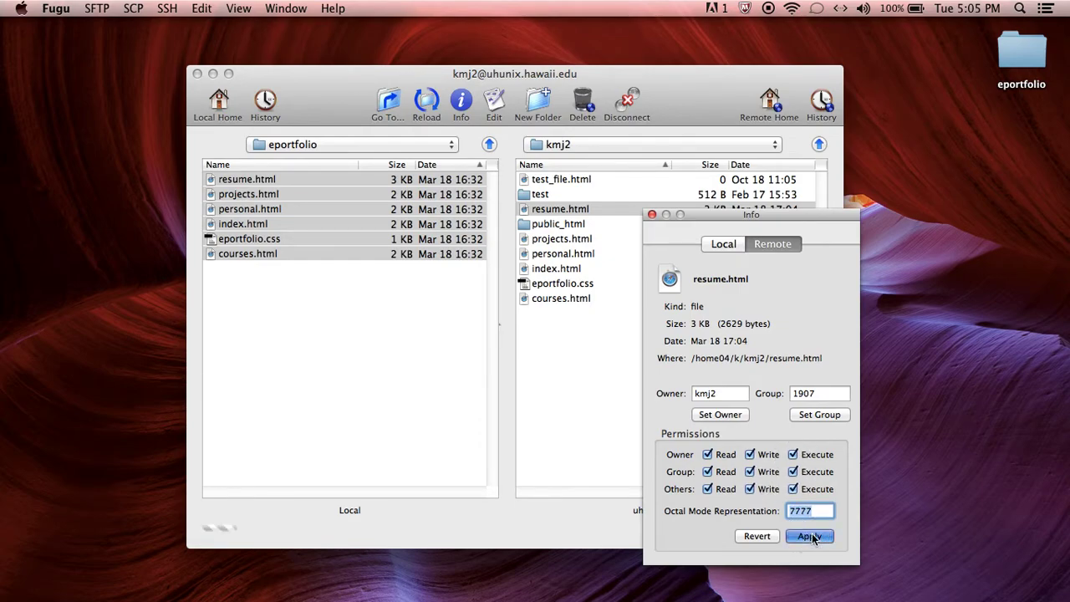
{"action": "left_click", "coordinate": [652, 215]}
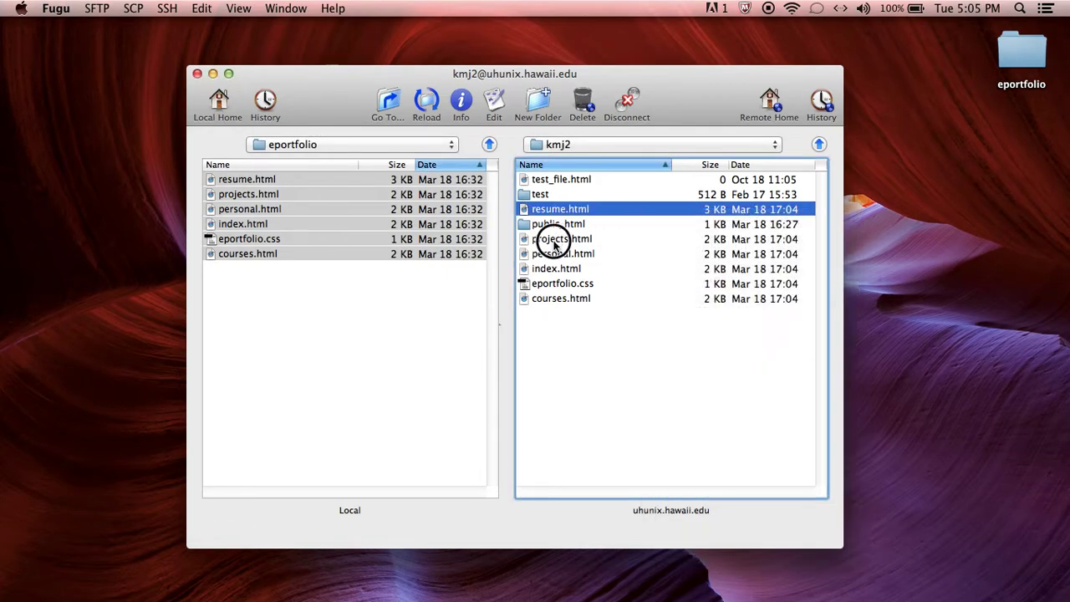
Step: Grant projects.html group write plus owner, group and others execute permissions
{"action": "right_click", "coordinate": [554, 241]}
{"action": "left_click", "coordinate": [577, 244]}
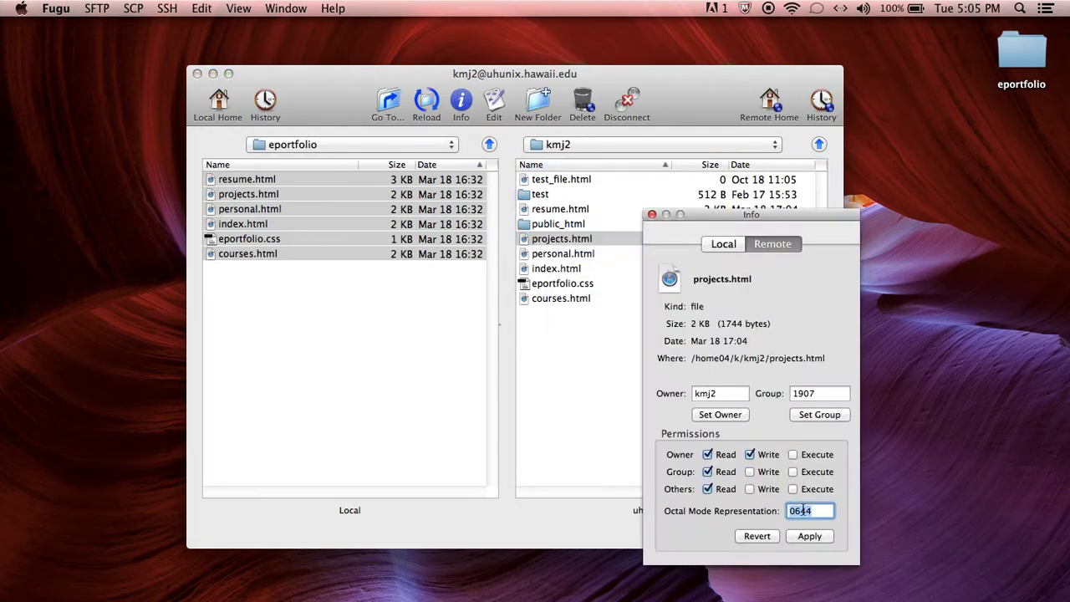
{"action": "left_click", "coordinate": [749, 472]}
{"action": "left_click", "coordinate": [793, 453]}
{"action": "left_click", "coordinate": [794, 471]}
{"action": "left_click", "coordinate": [793, 489]}
{"action": "left_click", "coordinate": [812, 536]}
{"action": "left_click", "coordinate": [652, 215]}
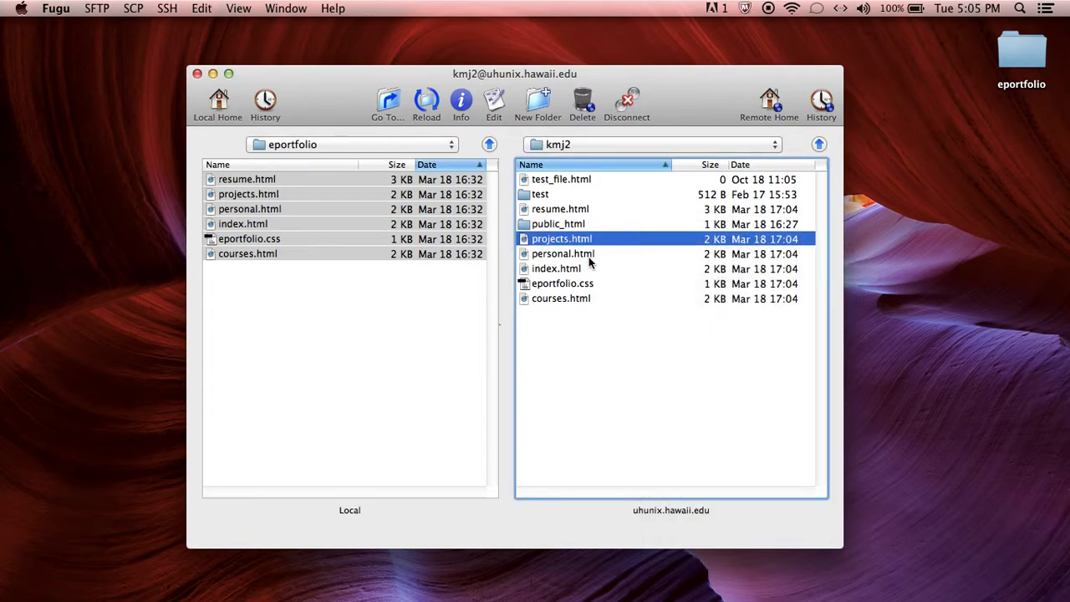
Step: Grant personal.html owner and group execute plus group and others write permissions
{"action": "left_click", "coordinate": [585, 256]}
{"action": "right_click", "coordinate": [586, 257]}
{"action": "left_click", "coordinate": [602, 268]}
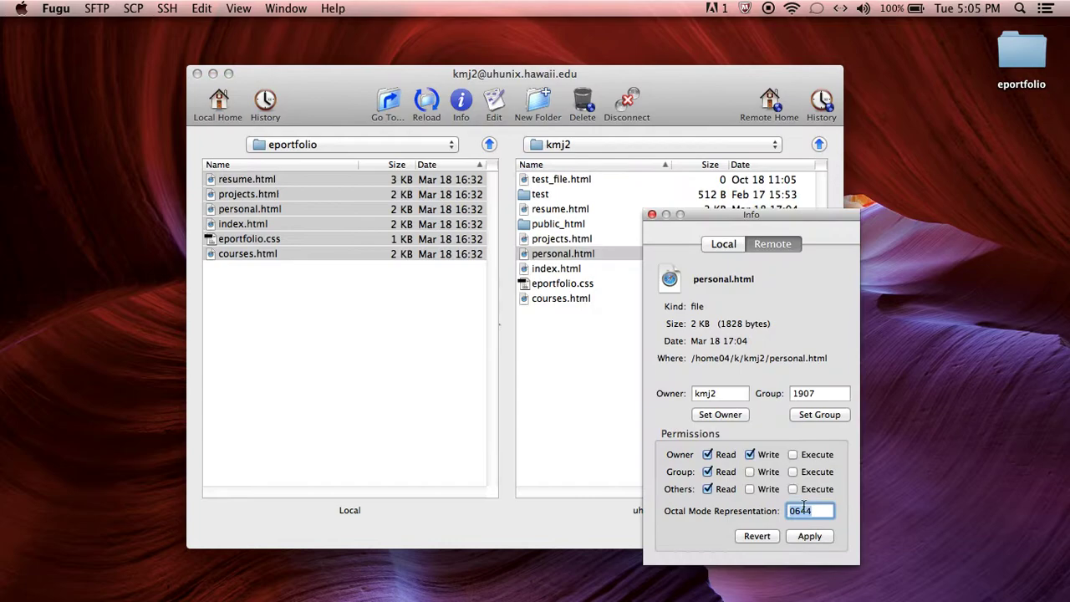
{"action": "left_click", "coordinate": [792, 471]}
{"action": "left_click", "coordinate": [793, 453]}
{"action": "left_click", "coordinate": [750, 472]}
{"action": "left_click", "coordinate": [749, 489]}
{"action": "left_click", "coordinate": [821, 537]}
{"action": "left_click", "coordinate": [652, 214]}
Step: Add owner, group and others execute permissions to index.html
{"action": "left_click", "coordinate": [567, 271]}
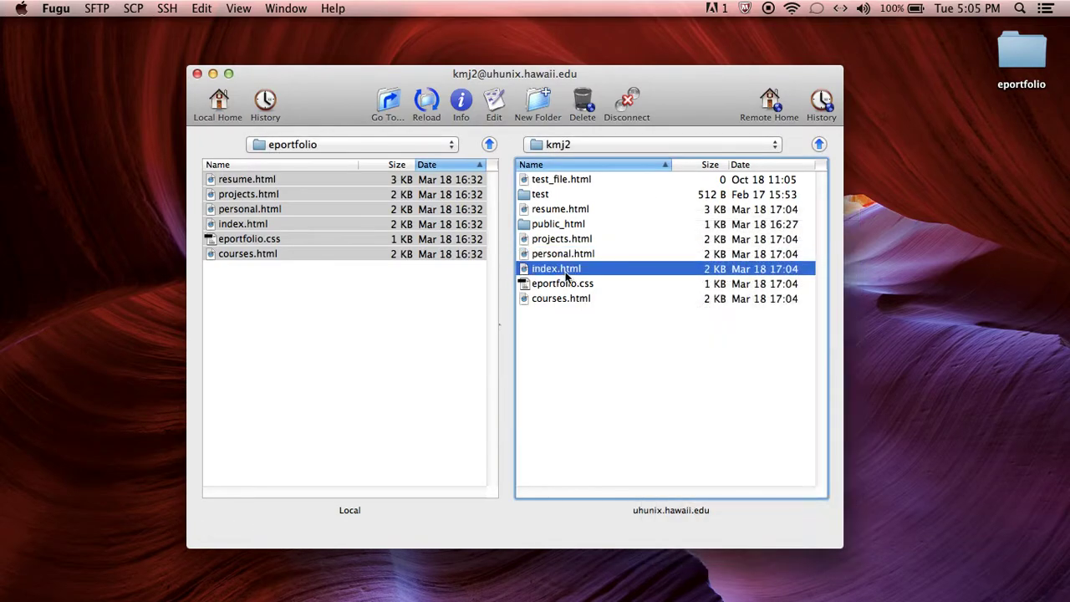
{"action": "right_click", "coordinate": [595, 276]}
{"action": "left_click", "coordinate": [622, 279]}
{"action": "left_click", "coordinate": [792, 489]}
{"action": "left_click", "coordinate": [792, 472]}
{"action": "left_click", "coordinate": [792, 454]}
{"action": "left_click", "coordinate": [808, 536]}
{"action": "left_click", "coordinate": [652, 214]}
Step: Grant eportfolio.css owner and group execute plus group write permissions
{"action": "left_click", "coordinate": [587, 284]}
{"action": "right_click", "coordinate": [587, 283]}
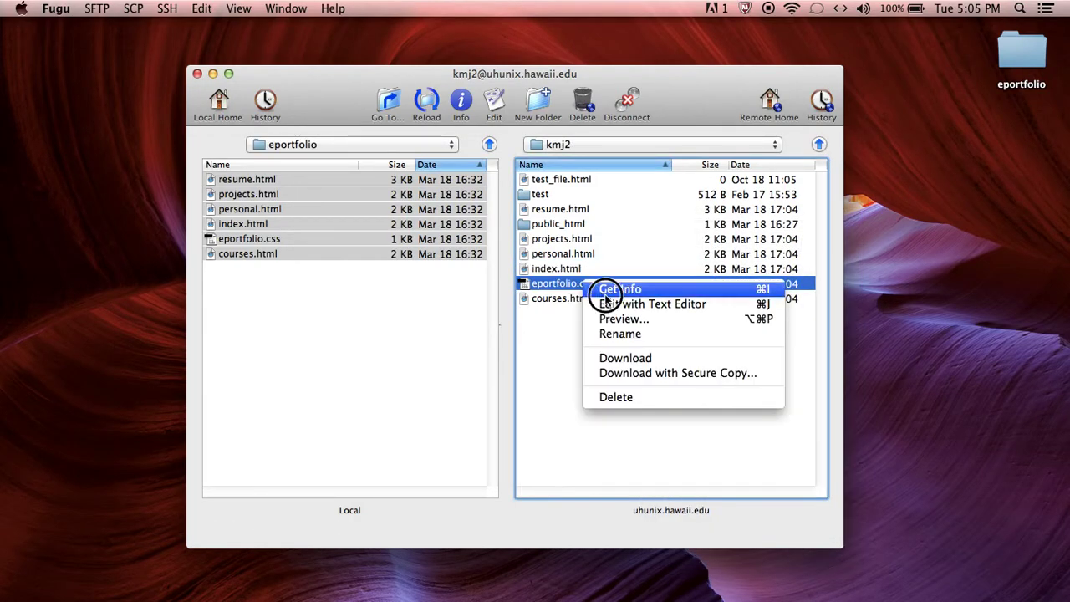
{"action": "left_click", "coordinate": [592, 288]}
{"action": "left_click", "coordinate": [792, 471]}
{"action": "left_click", "coordinate": [793, 454]}
{"action": "left_click", "coordinate": [749, 472]}
{"action": "left_click", "coordinate": [809, 536]}
{"action": "left_click", "coordinate": [652, 215]}
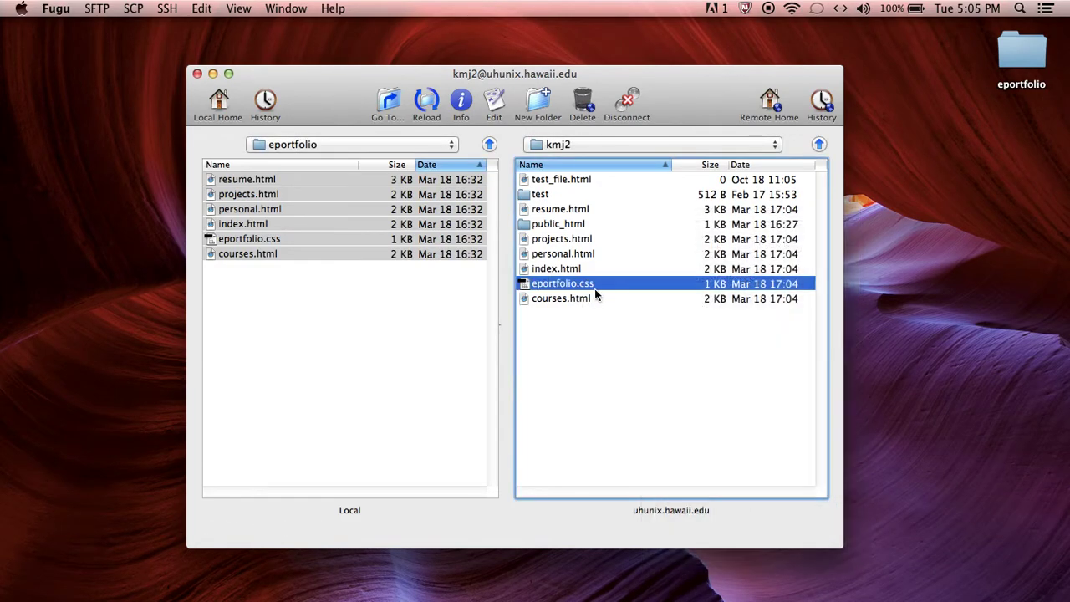
Step: Grant courses.html owner and group execute plus group and others write permissions
{"action": "right_click", "coordinate": [589, 298]}
{"action": "left_click", "coordinate": [622, 305]}
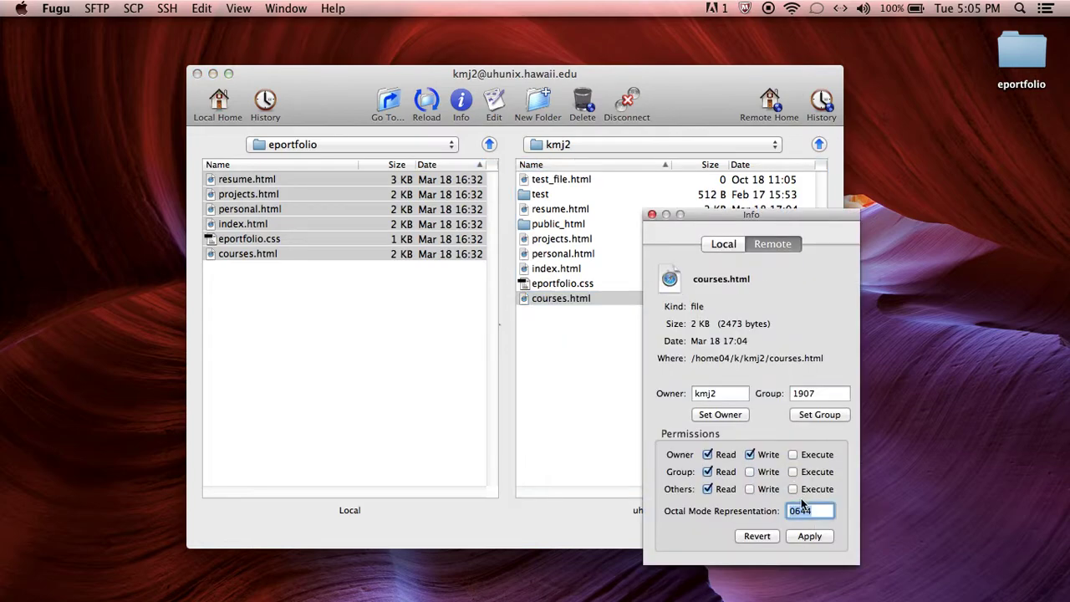
{"action": "left_click", "coordinate": [796, 471]}
{"action": "left_click", "coordinate": [792, 454]}
{"action": "left_click", "coordinate": [750, 471]}
{"action": "left_click", "coordinate": [752, 489]}
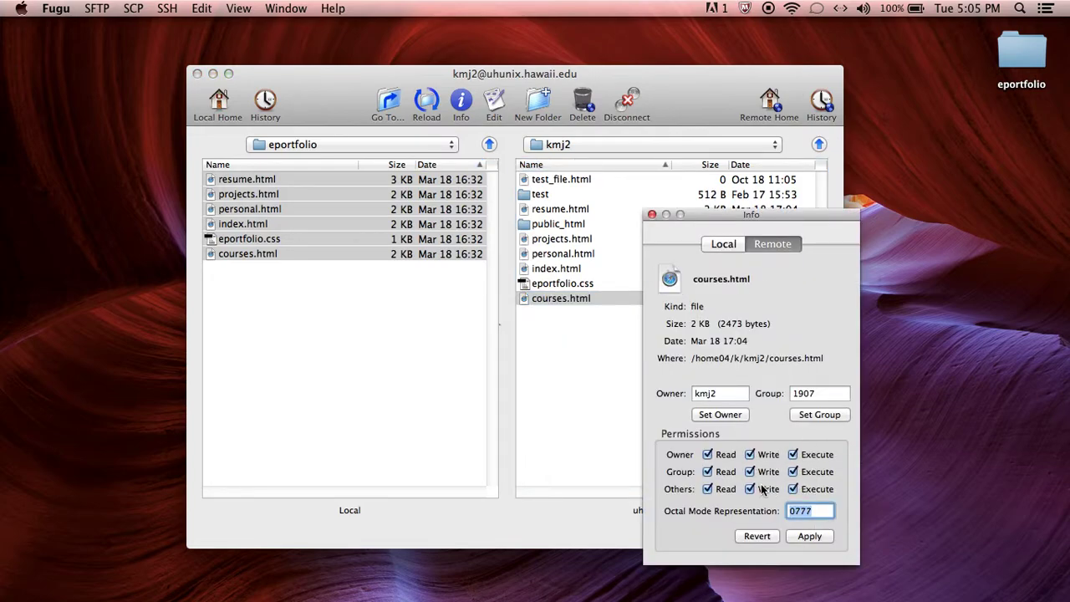
{"action": "left_click", "coordinate": [809, 538]}
{"action": "left_click", "coordinate": [651, 214]}
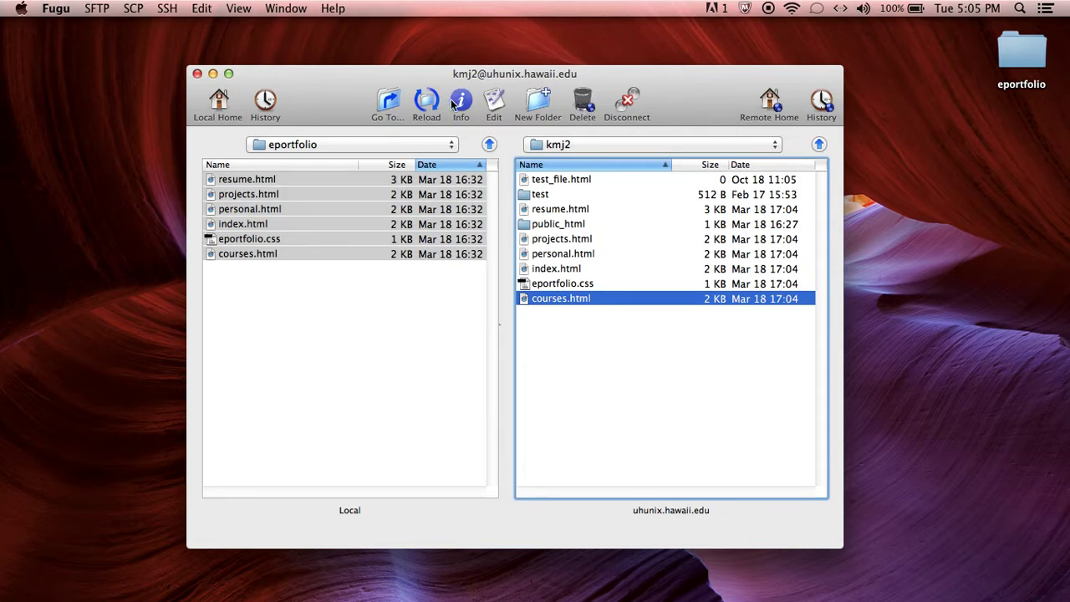
{"action": "left_click", "coordinate": [424, 117]}
{"action": "left_click", "coordinate": [449, 390]}
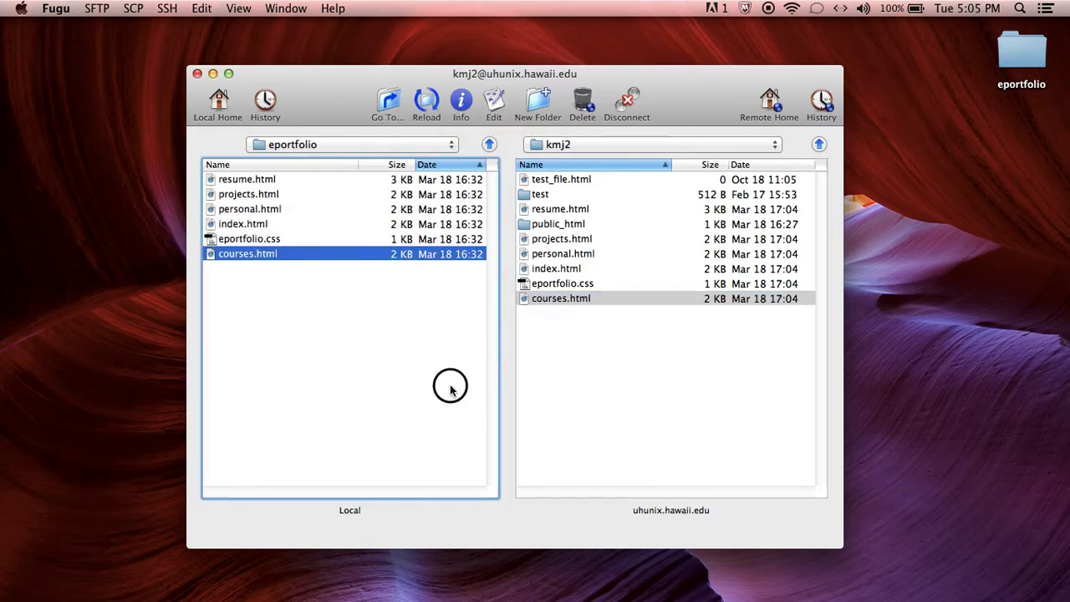
{"action": "left_click", "coordinate": [585, 166]}
{"action": "left_click", "coordinate": [585, 165]}
Step: Load www2.hawaii.edu/~kmj2 in a new Chrome tab, which shows only a directory index
{"action": "mouse_move", "coordinate": [376, 589]}
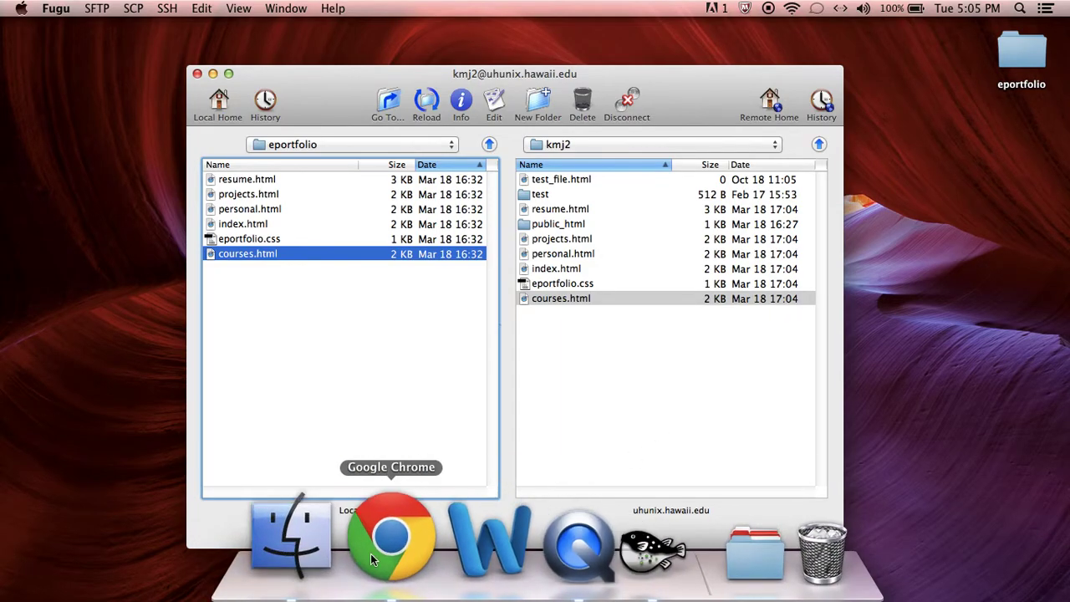
{"action": "left_click", "coordinate": [371, 553]}
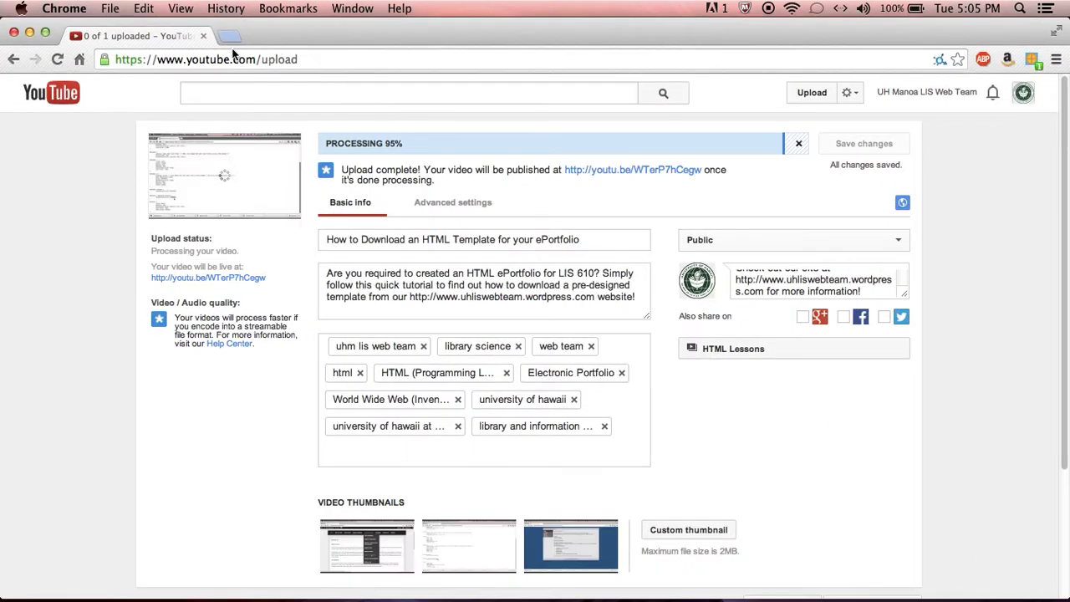
{"action": "left_click", "coordinate": [231, 36]}
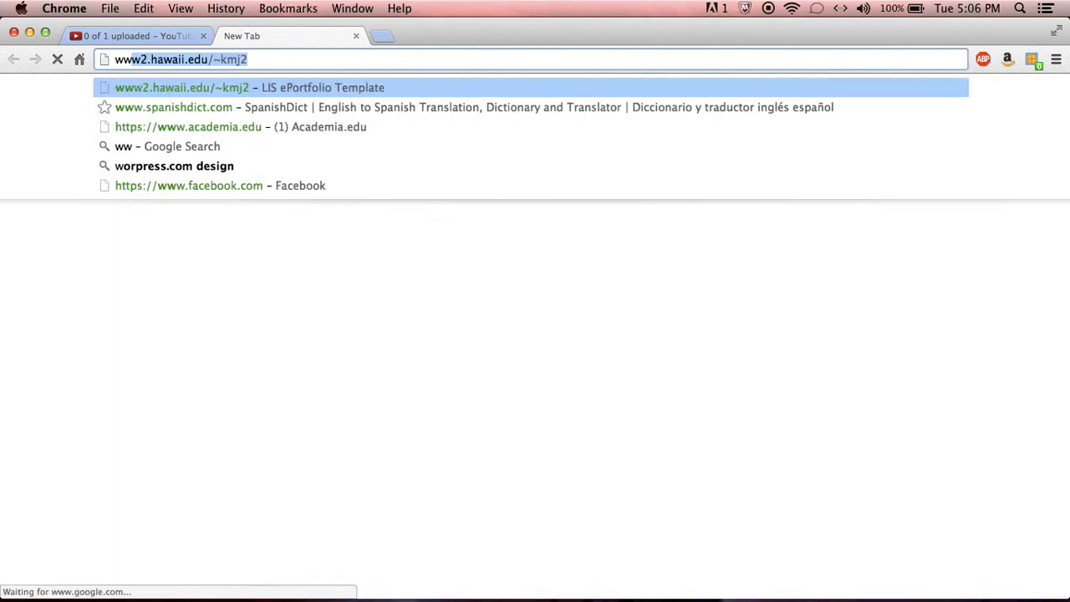
{"action": "type", "text": "www"}
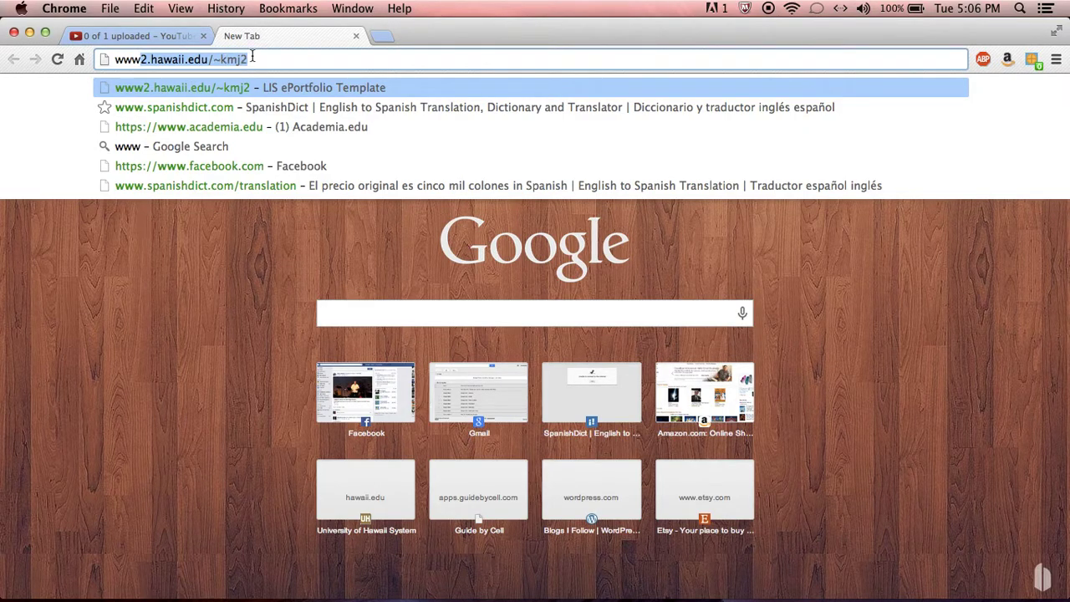
{"action": "key", "text": "Return"}
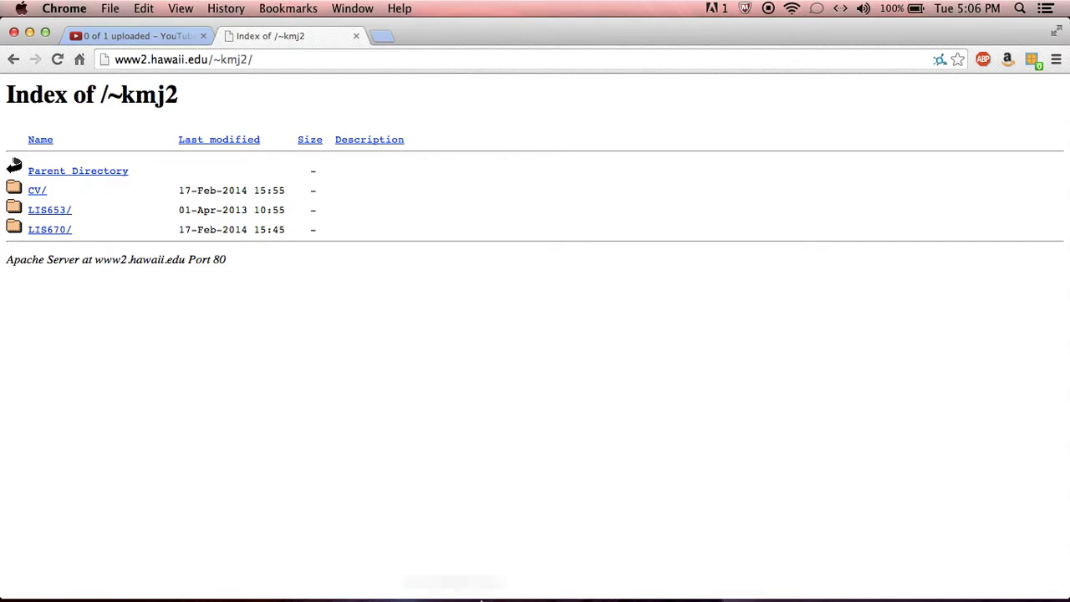
Step: Select the six ePortfolio files in the server's home folder and try dragging them onto public_html
{"action": "left_click", "coordinate": [564, 559]}
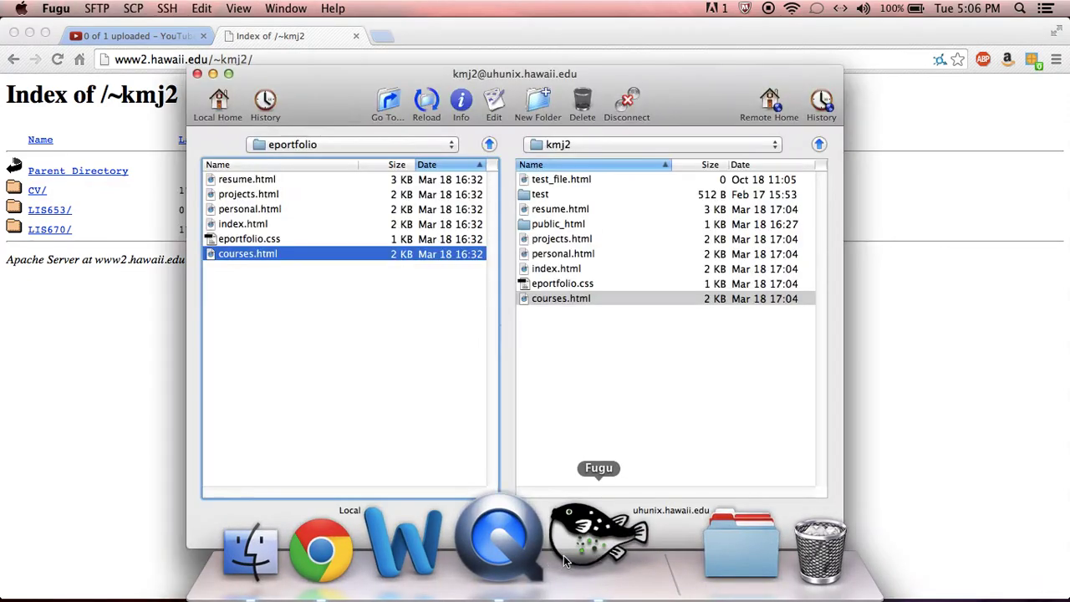
{"action": "left_click", "coordinate": [557, 226]}
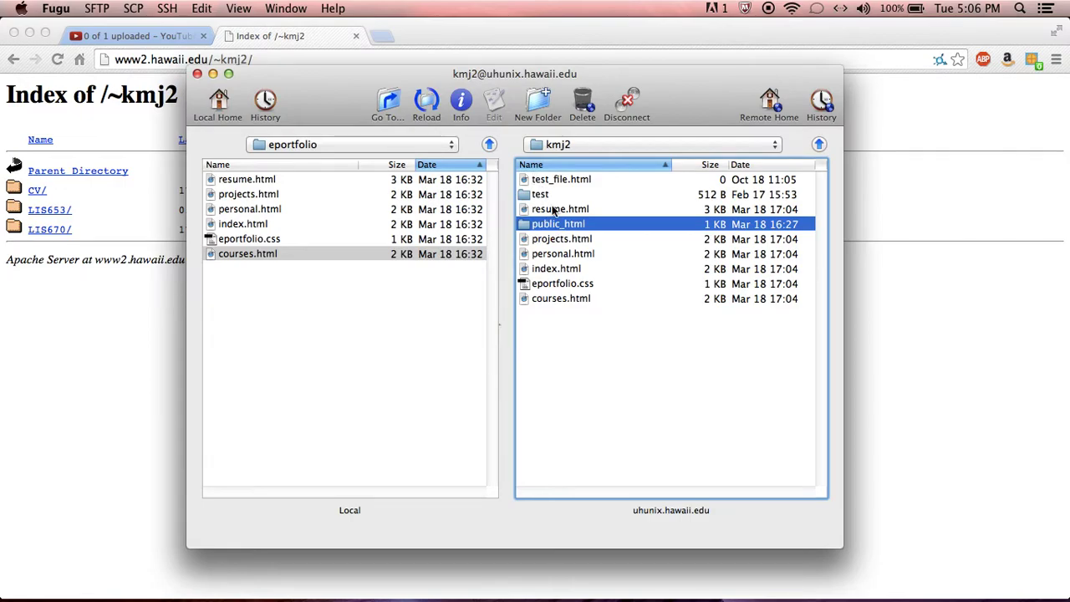
{"action": "left_click", "coordinate": [553, 210]}
{"action": "left_click", "coordinate": [564, 240]}
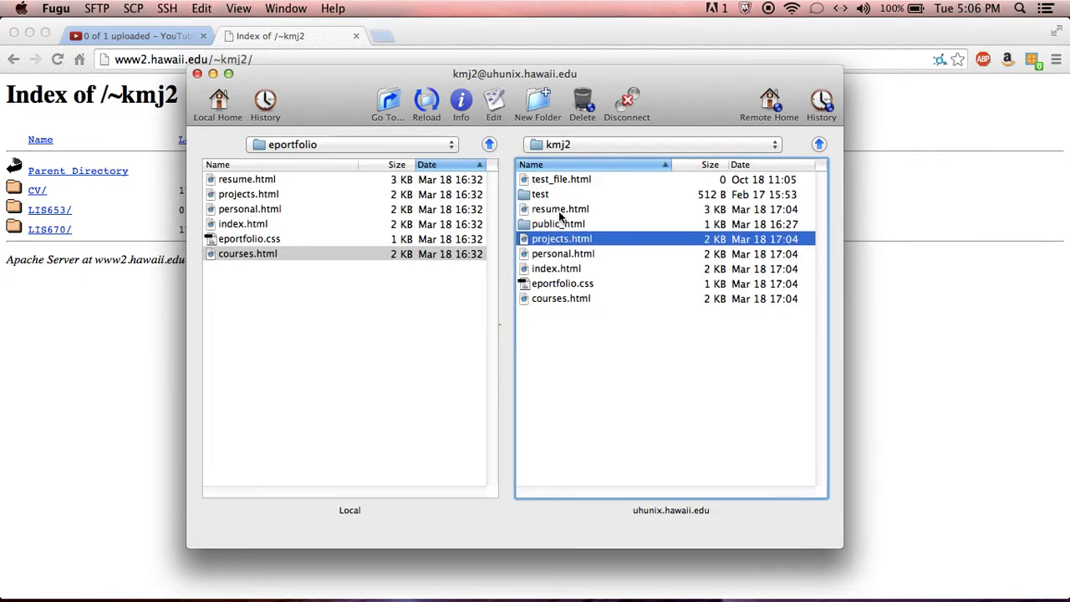
{"action": "left_click", "coordinate": [556, 211], "text": "super"}
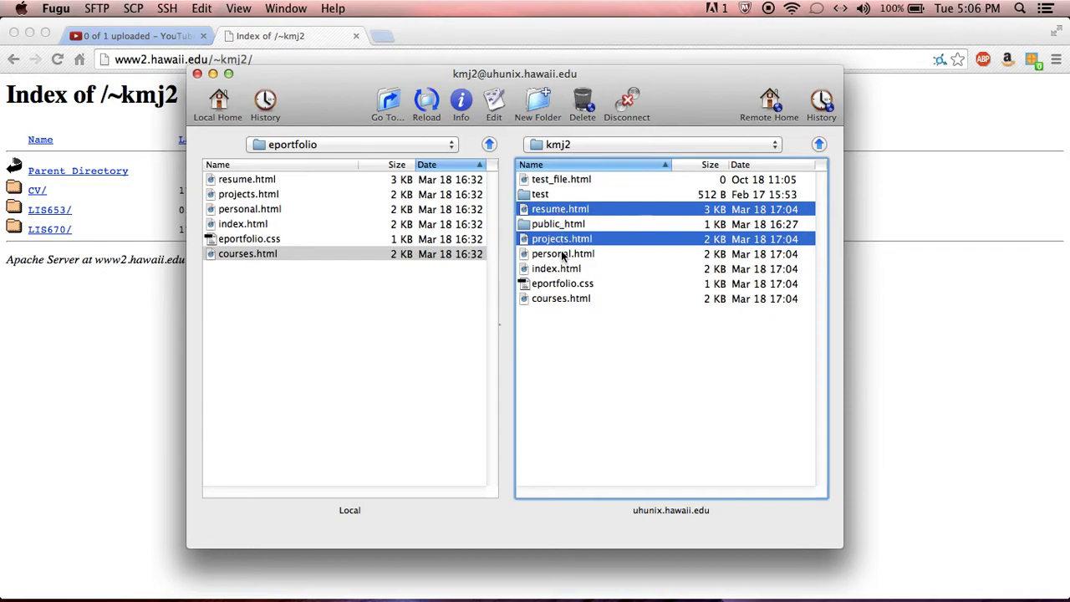
{"action": "left_click", "coordinate": [562, 254], "text": "super"}
{"action": "left_click", "coordinate": [559, 269], "text": "super"}
{"action": "left_click", "coordinate": [562, 284], "text": "super"}
{"action": "left_click", "coordinate": [566, 299], "text": "super"}
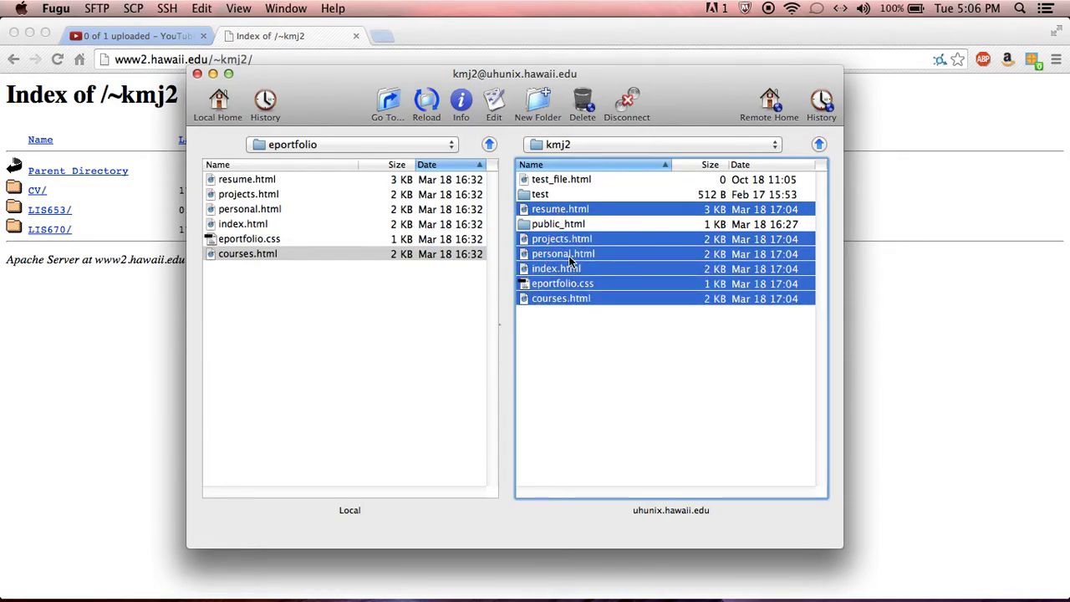
{"action": "left_click_drag", "start_coordinate": [571, 262], "coordinate": [528, 227]}
{"action": "left_click", "coordinate": [562, 299]}
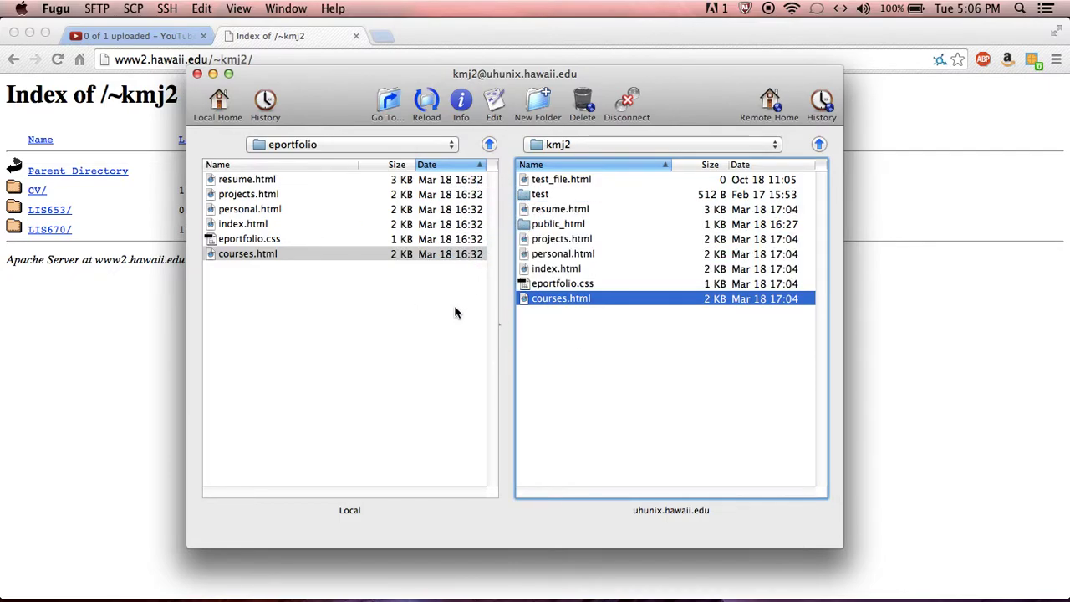
Step: Copy all six local ePortfolio files into public_html and open that folder
{"action": "left_click", "coordinate": [304, 245]}
{"action": "key", "text": "super+a"}
{"action": "left_click_drag", "start_coordinate": [304, 203], "coordinate": [575, 224]}
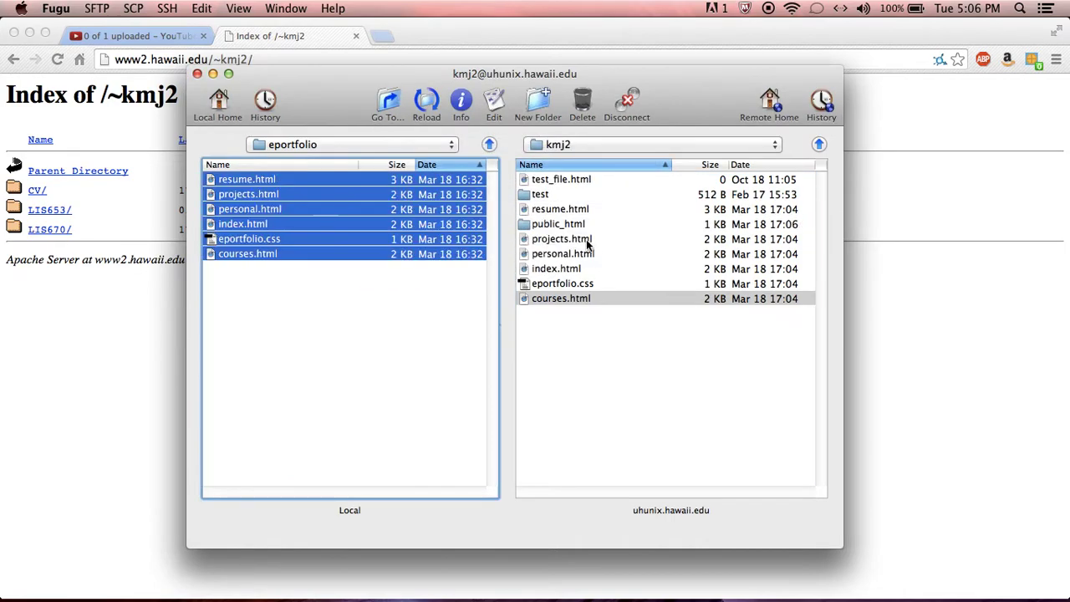
{"action": "double_click", "coordinate": [562, 224]}
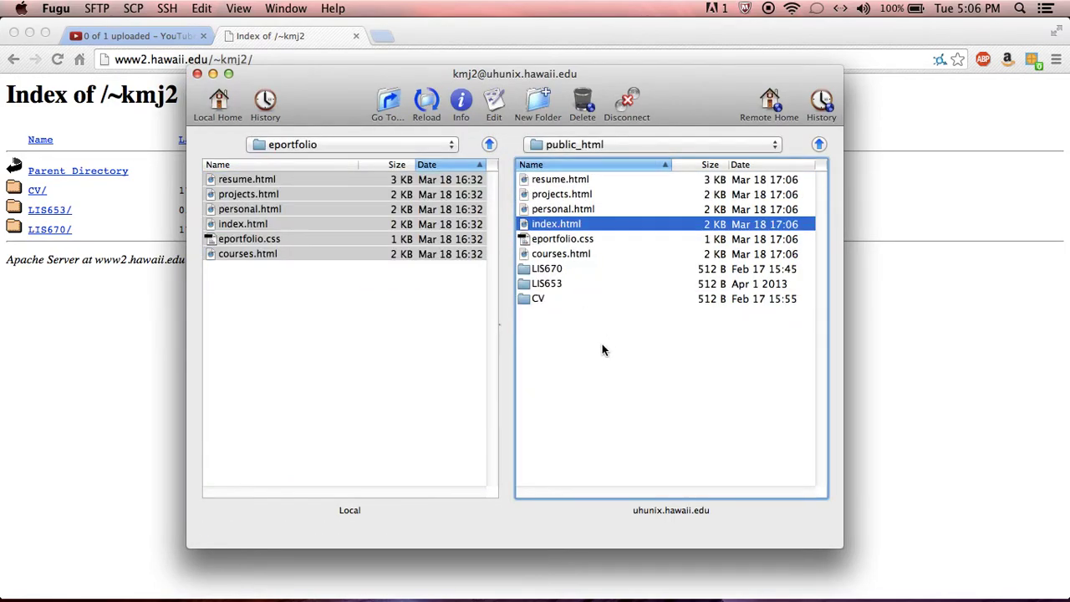
Step: Reload the site to show the ePortfolio home page, then bring Fugu back to the front
{"action": "left_click", "coordinate": [56, 60]}
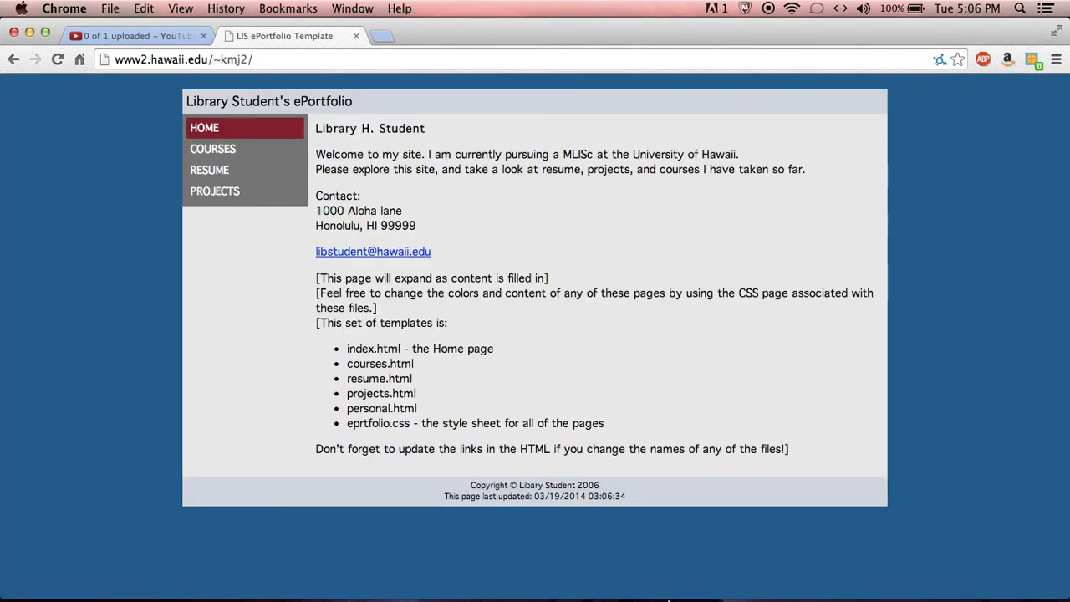
{"action": "mouse_move", "coordinate": [669, 598]}
{"action": "left_click", "coordinate": [666, 536]}
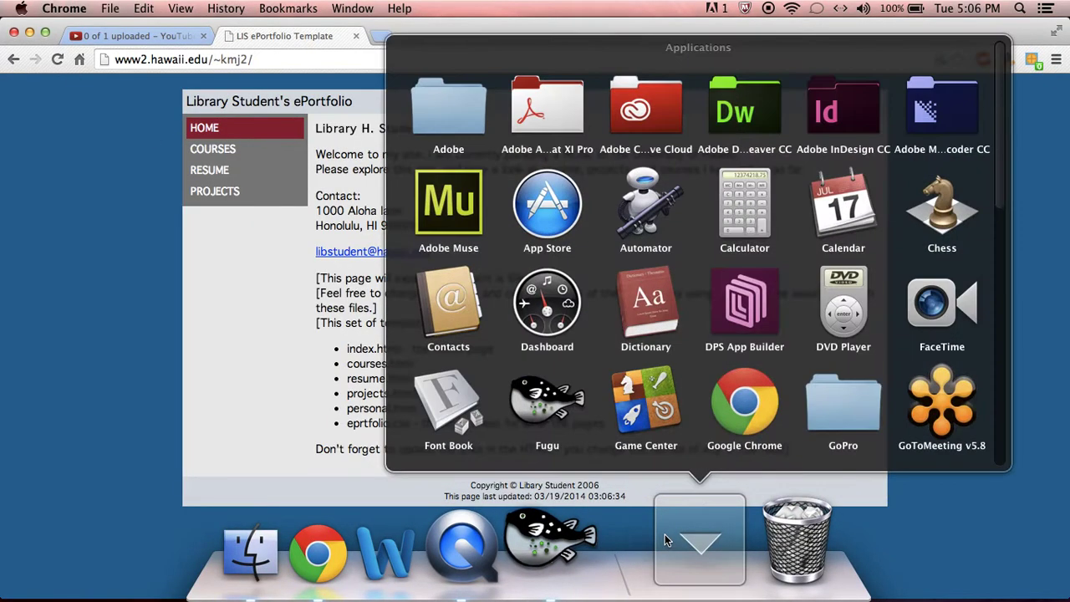
{"action": "left_click", "coordinate": [603, 583]}
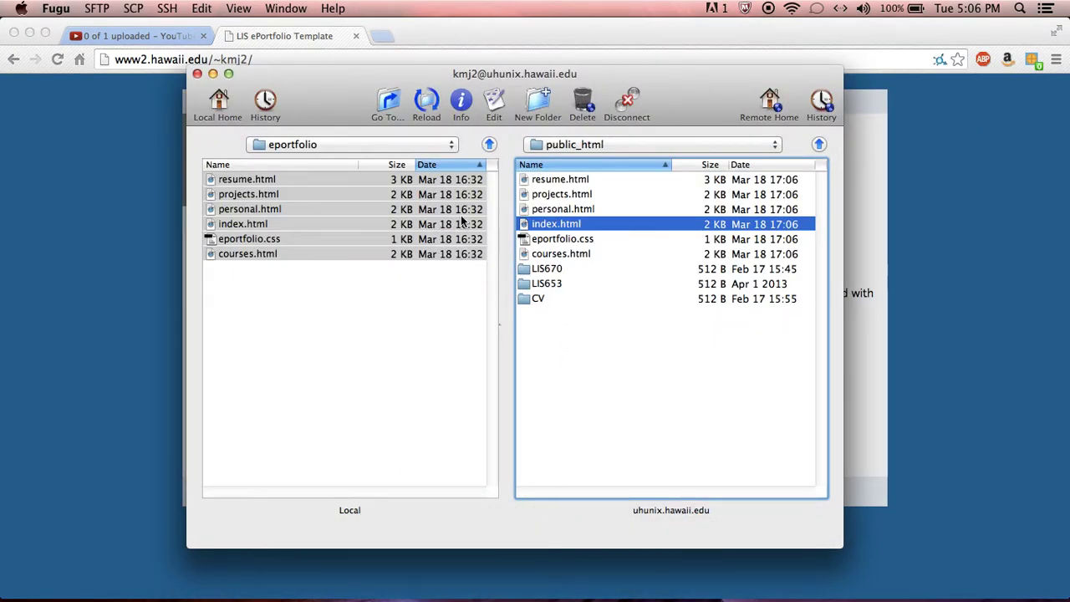
Step: Go up to the home folder and delete the stray resume.html, projects.html and personal.html
{"action": "left_click", "coordinate": [818, 145]}
{"action": "left_click", "coordinate": [558, 210]}
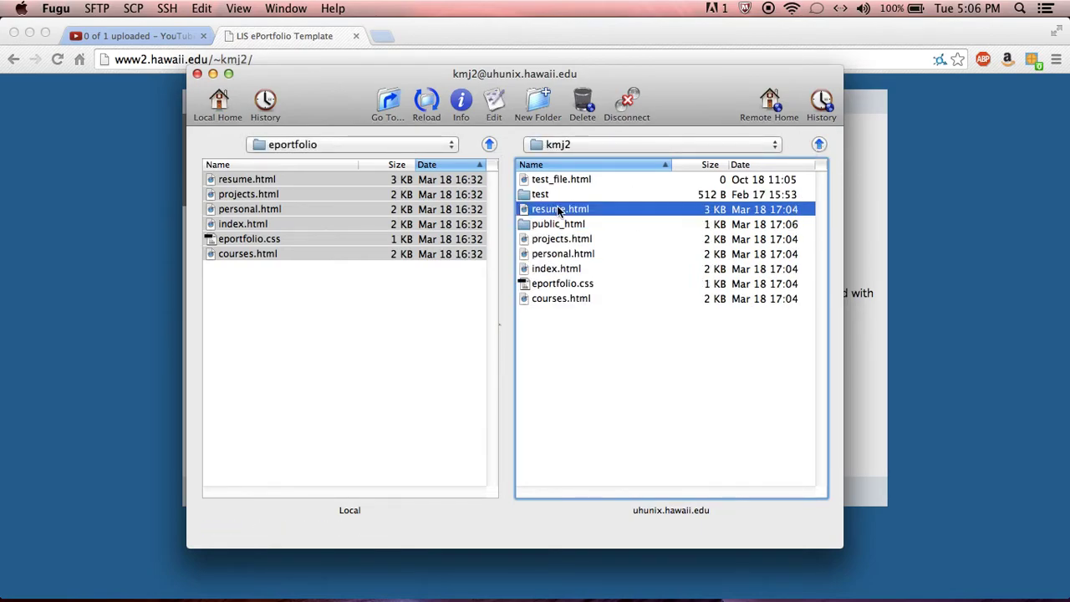
{"action": "right_click", "coordinate": [559, 211]}
{"action": "left_click", "coordinate": [623, 322]}
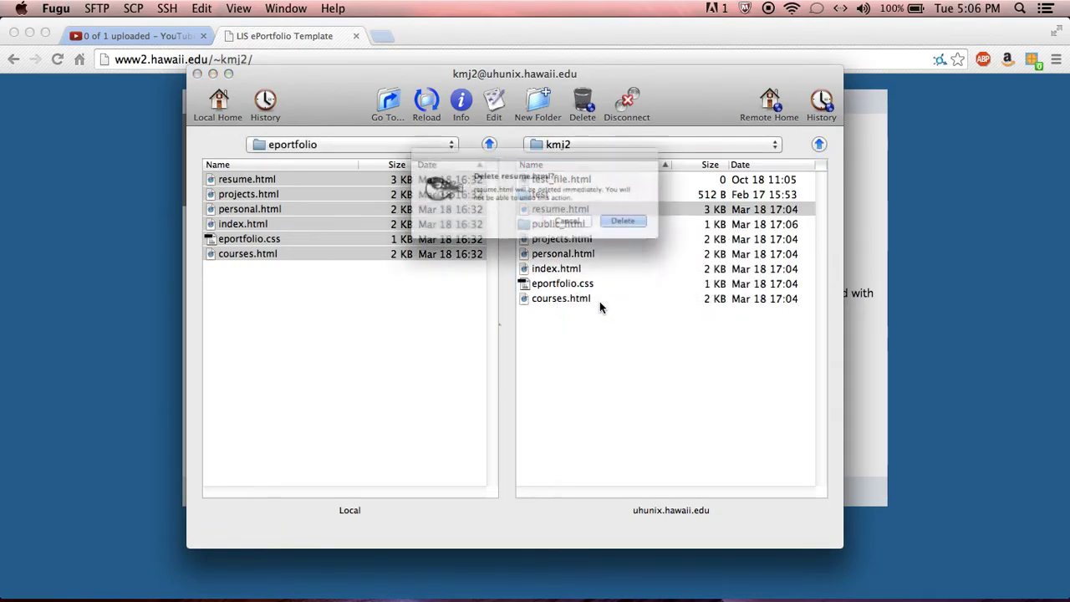
{"action": "left_click", "coordinate": [621, 230]}
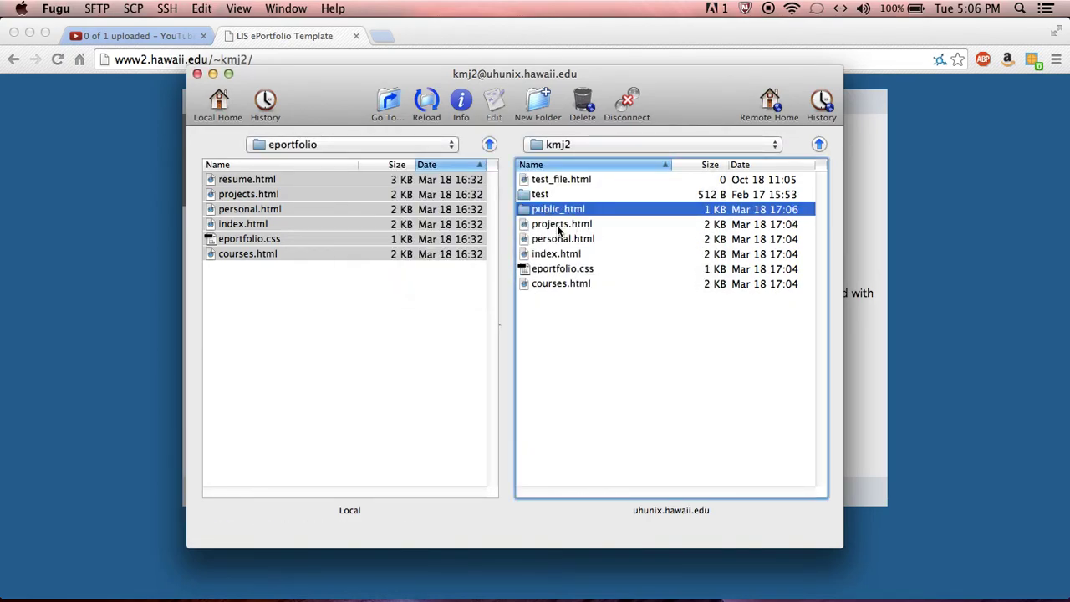
{"action": "left_click", "coordinate": [569, 227]}
{"action": "right_click", "coordinate": [568, 227]}
{"action": "left_click", "coordinate": [616, 340]}
{"action": "left_click", "coordinate": [633, 224]}
{"action": "right_click", "coordinate": [585, 224]}
{"action": "left_click", "coordinate": [642, 340]}
{"action": "left_click", "coordinate": [644, 229]}
Step: Delete the stray index.html, eportfolio.css and courses.html, then reopen public_html
{"action": "right_click", "coordinate": [575, 226]}
{"action": "left_click", "coordinate": [618, 336]}
{"action": "left_click", "coordinate": [645, 229]}
{"action": "right_click", "coordinate": [582, 225]}
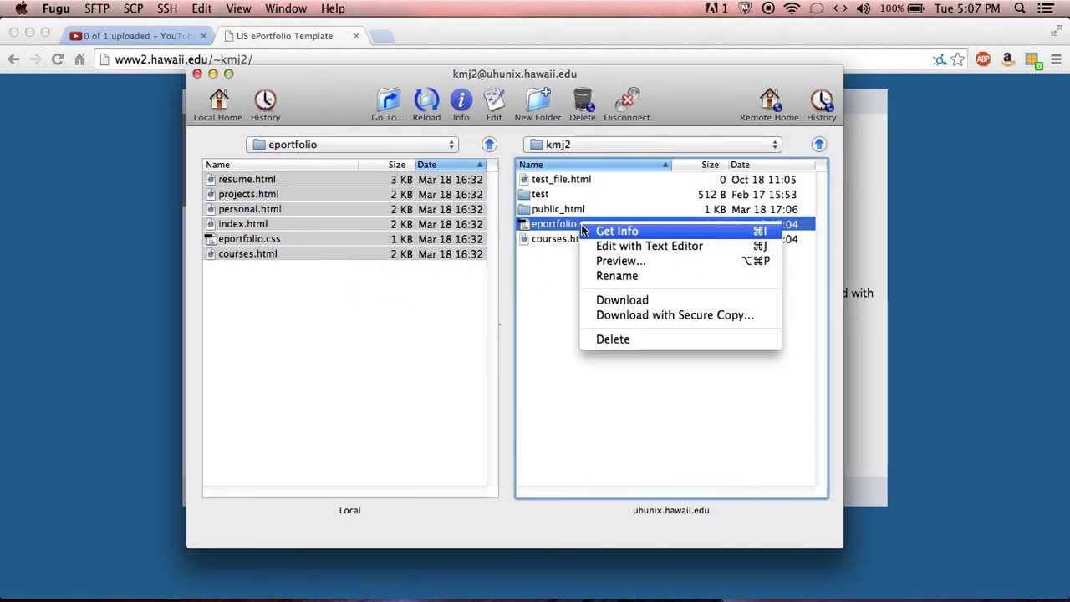
{"action": "left_click", "coordinate": [635, 341]}
{"action": "left_click", "coordinate": [648, 229]}
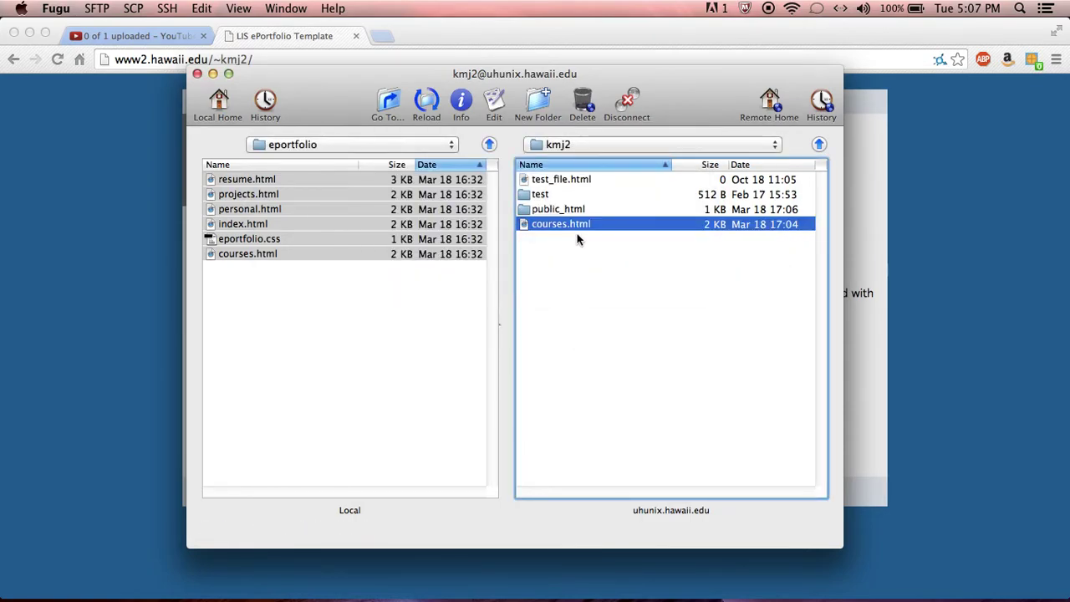
{"action": "right_click", "coordinate": [575, 228]}
{"action": "left_click", "coordinate": [628, 335]}
{"action": "left_click", "coordinate": [652, 229]}
{"action": "double_click", "coordinate": [562, 208]}
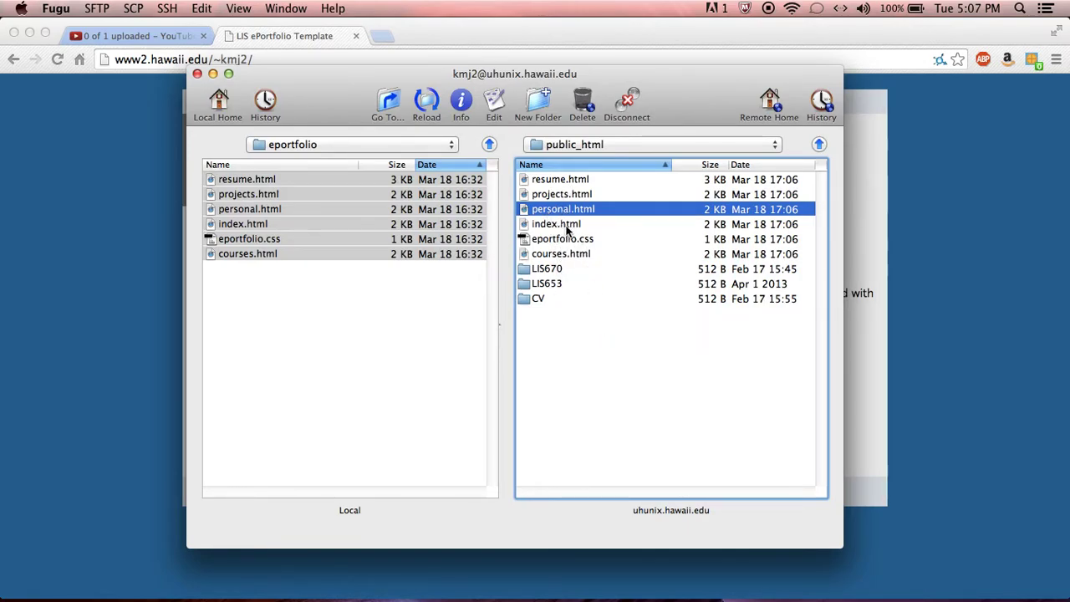
Step: Reload the live ePortfolio and visit Courses, Resume, Projects and Personal, then return Home
{"action": "left_click", "coordinate": [86, 117]}
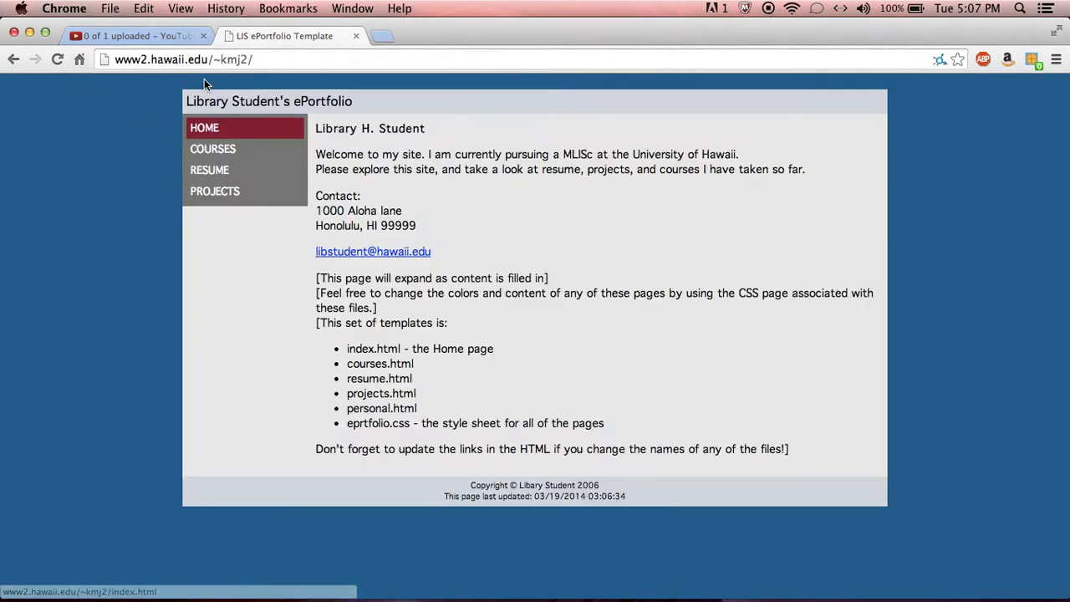
{"action": "left_click", "coordinate": [57, 59]}
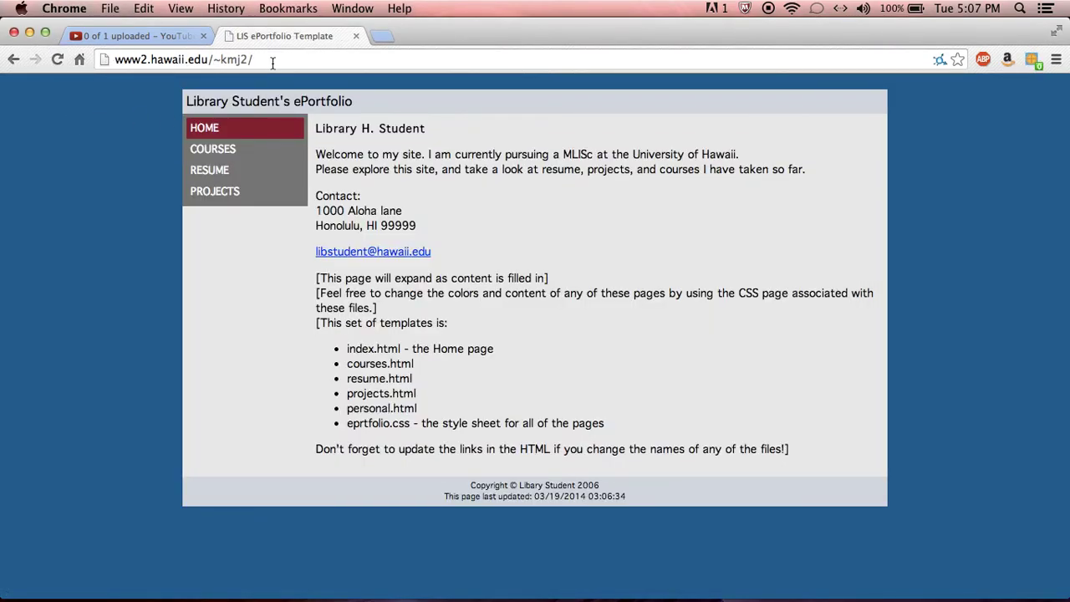
{"action": "left_click_drag", "start_coordinate": [270, 60], "coordinate": [131, 60]}
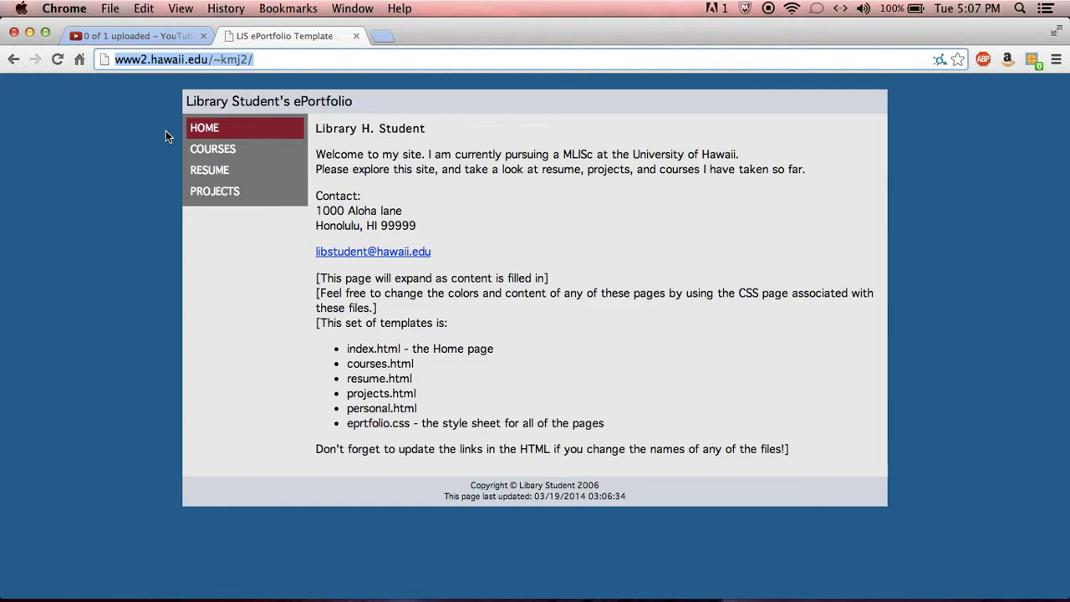
{"action": "left_click", "coordinate": [215, 152]}
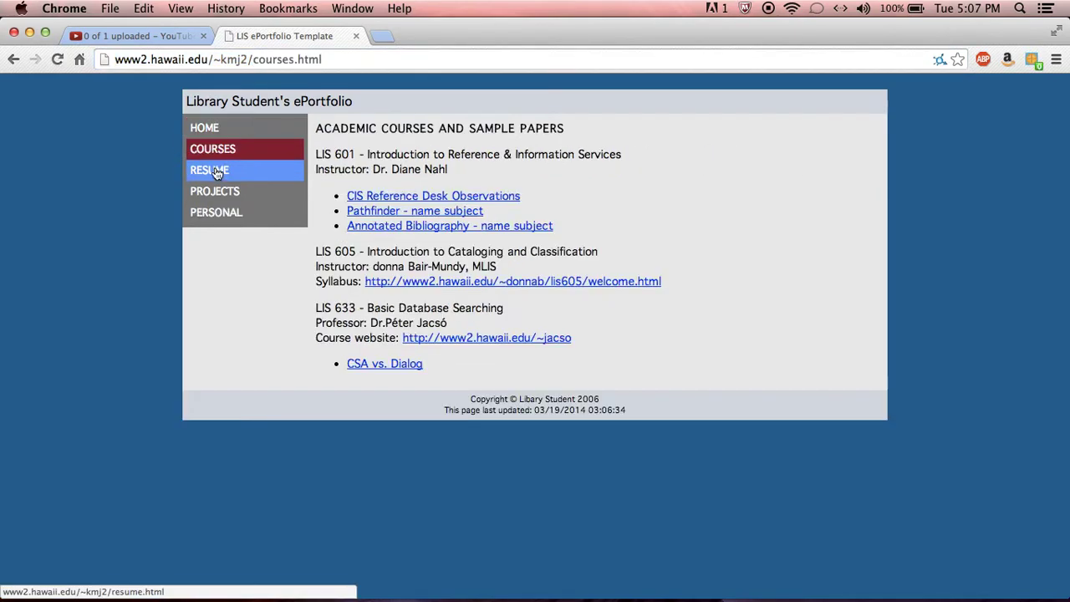
{"action": "left_click", "coordinate": [215, 172]}
{"action": "left_click", "coordinate": [218, 194]}
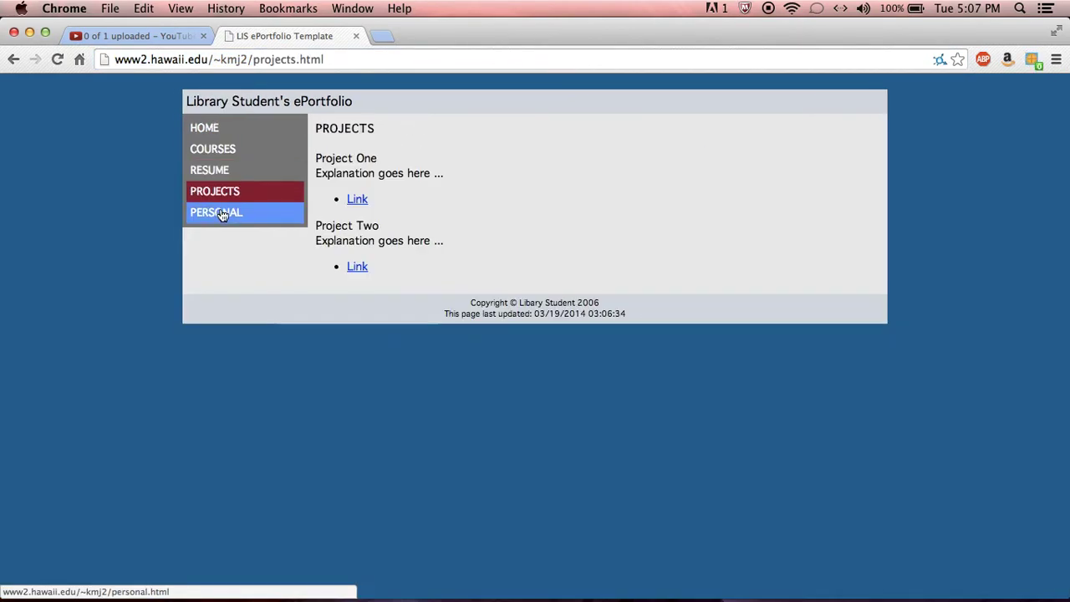
{"action": "left_click", "coordinate": [222, 214]}
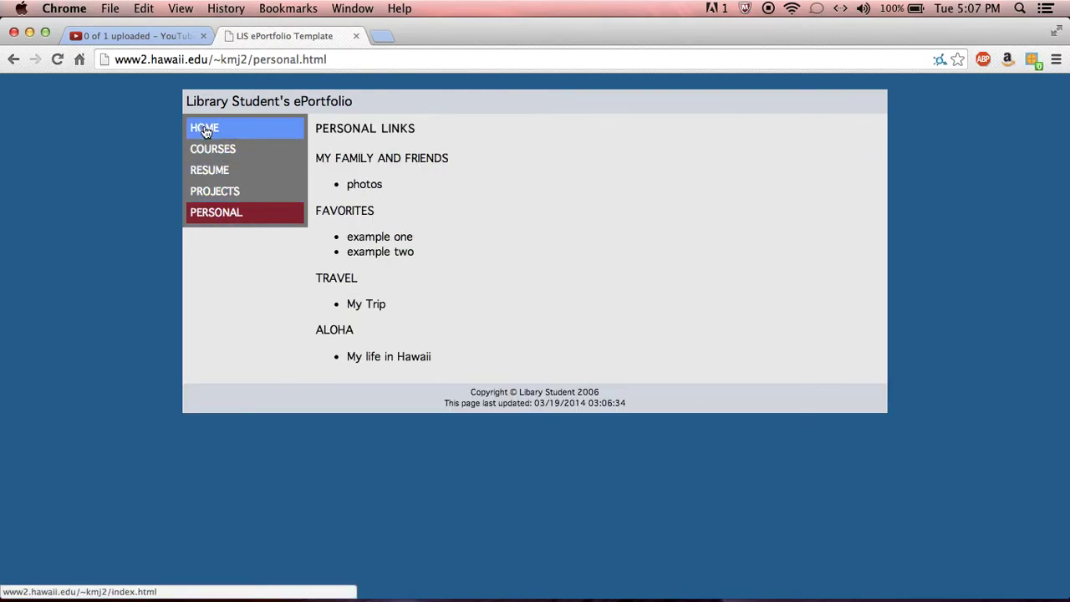
{"action": "left_click", "coordinate": [202, 129]}
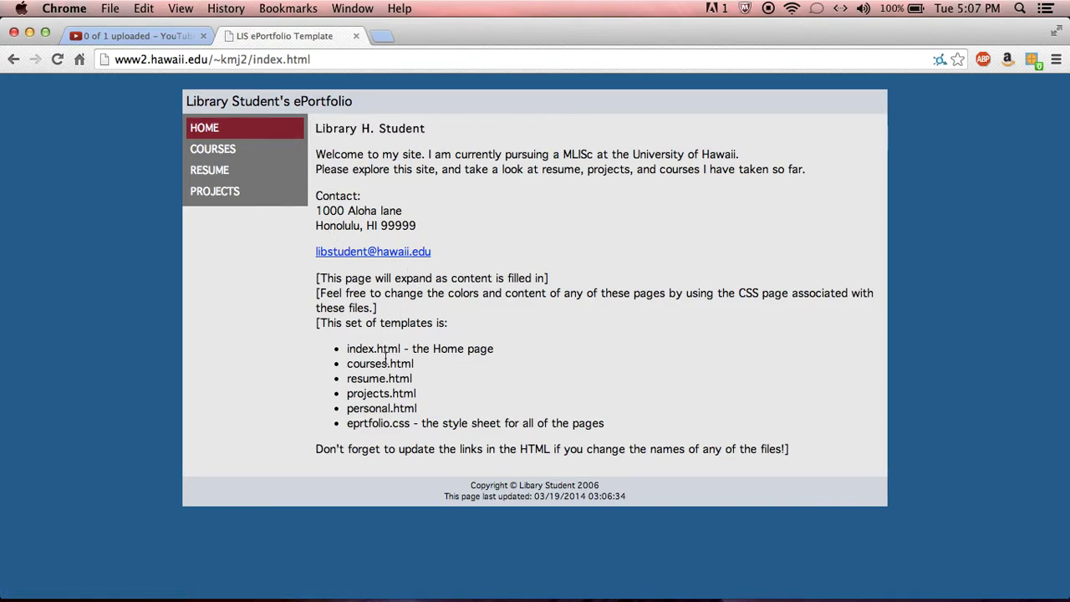
Step: Recheck the Courses, Resume, Personal and Projects pages, go Home, then switch back to Fugu
{"action": "left_click", "coordinate": [211, 151]}
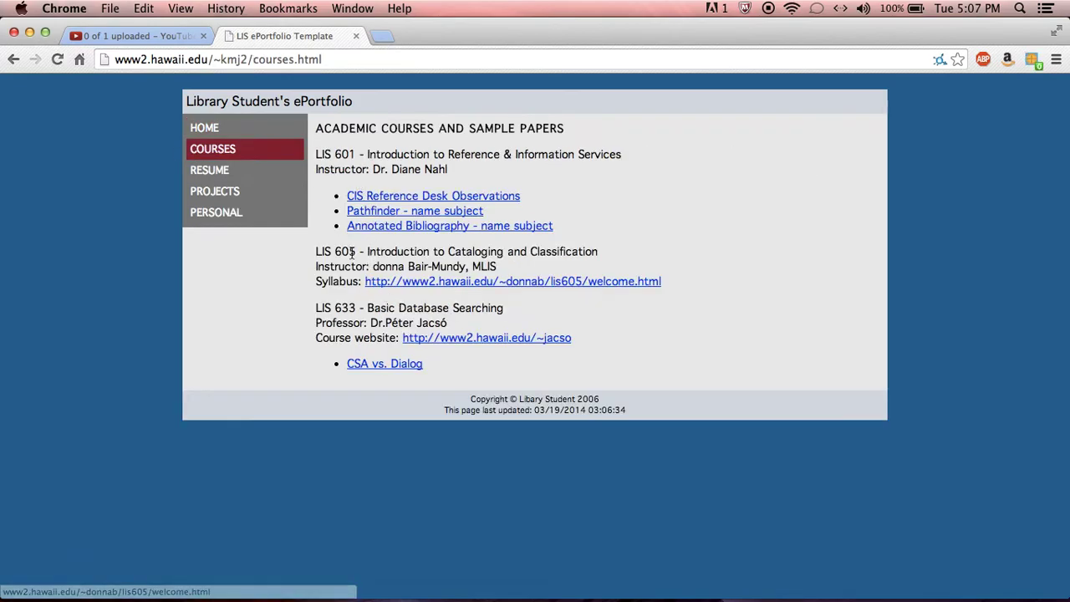
{"action": "left_click", "coordinate": [235, 177]}
{"action": "left_click", "coordinate": [219, 213]}
{"action": "left_click", "coordinate": [214, 191]}
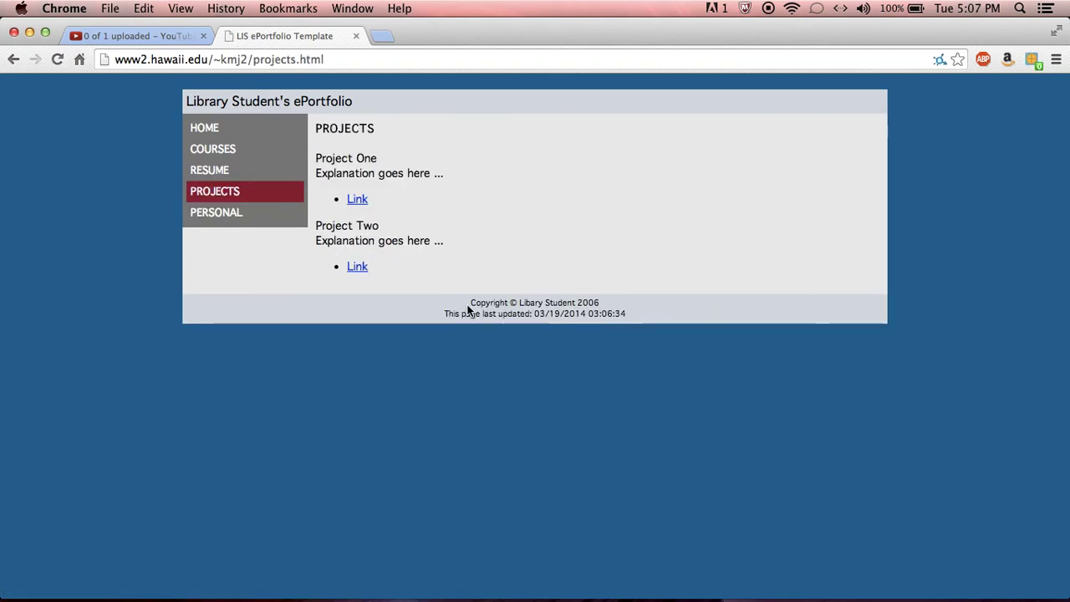
{"action": "left_click_drag", "start_coordinate": [469, 303], "coordinate": [640, 313]}
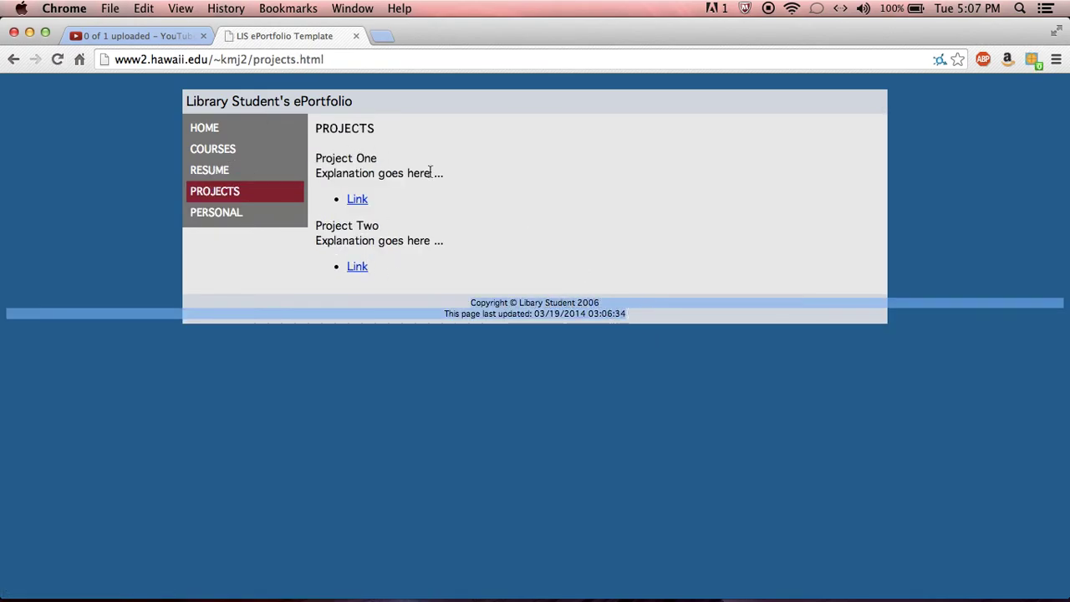
{"action": "left_click", "coordinate": [231, 132]}
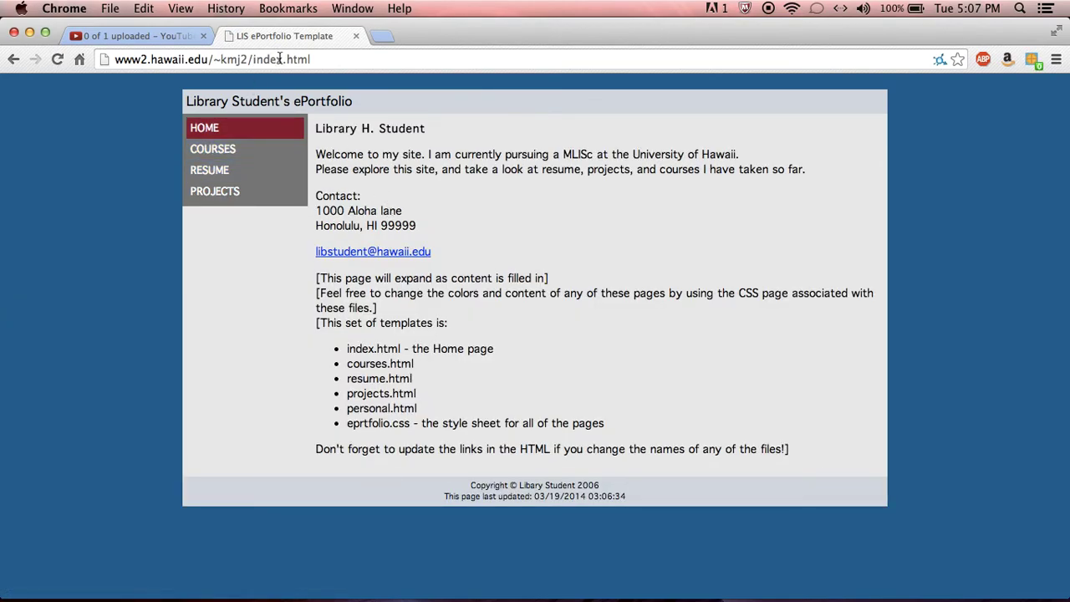
{"action": "left_click", "coordinate": [583, 564]}
Step: Move Fugu's local pane from the eportfolio folder up to Desktop, alongside the server's public_html
{"action": "left_click", "coordinate": [255, 252]}
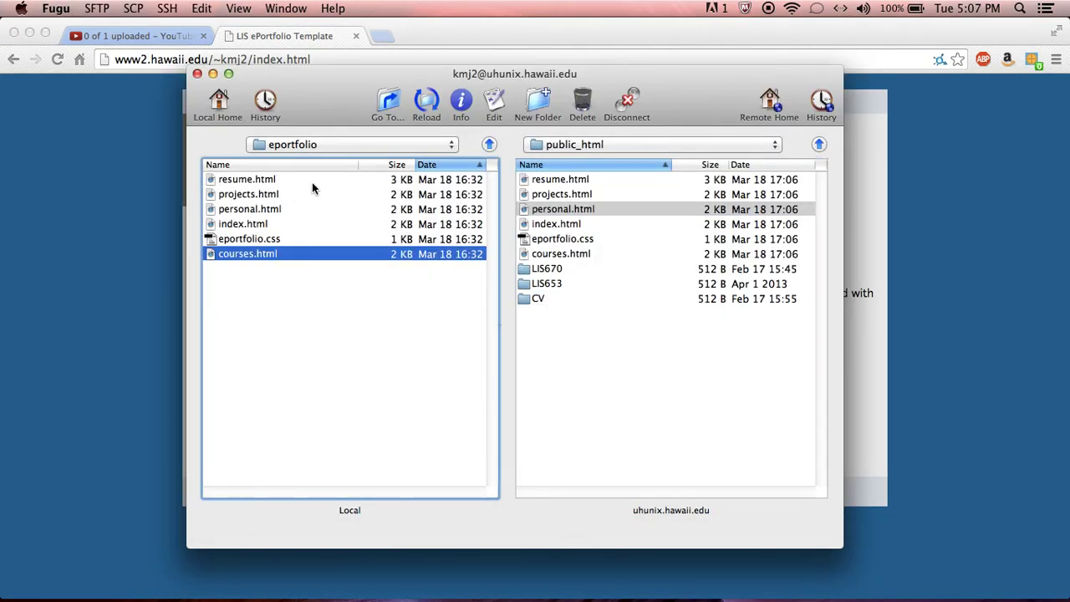
{"action": "left_click", "coordinate": [410, 146]}
{"action": "left_click", "coordinate": [395, 163]}
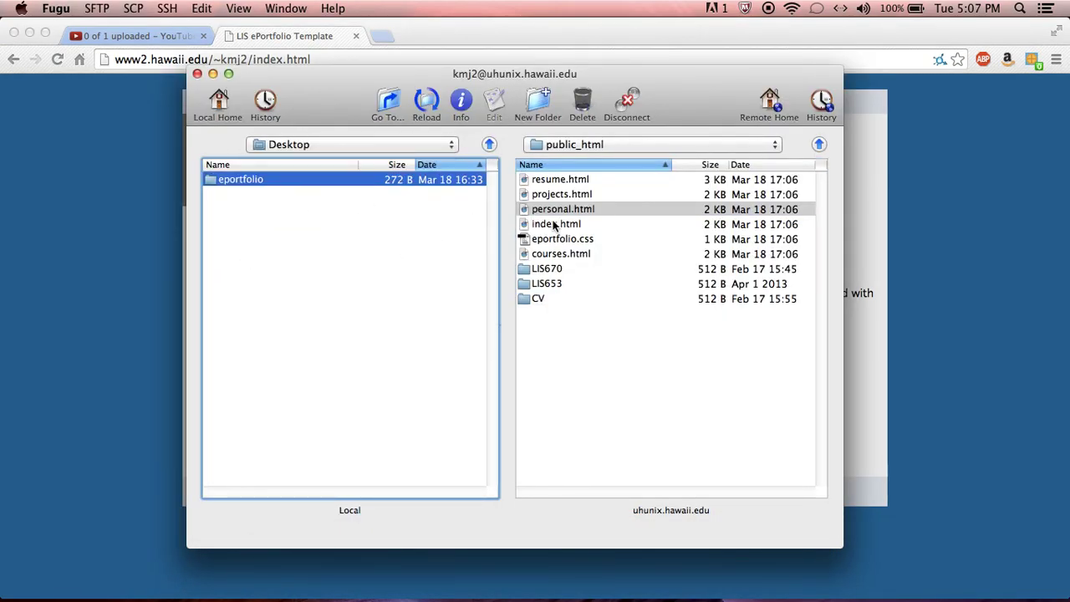
{"action": "left_click", "coordinate": [617, 255]}
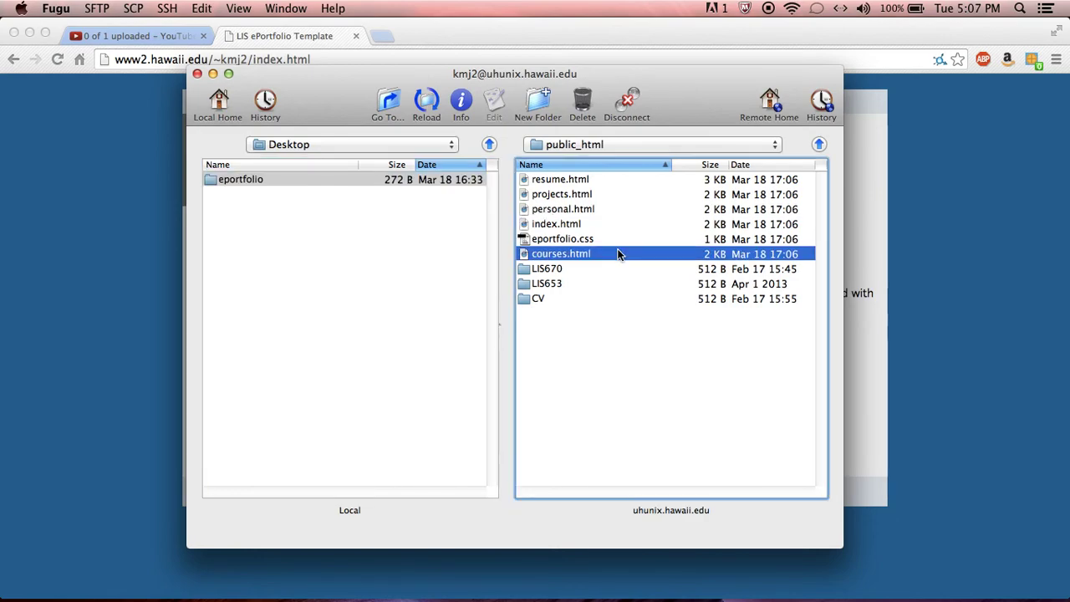